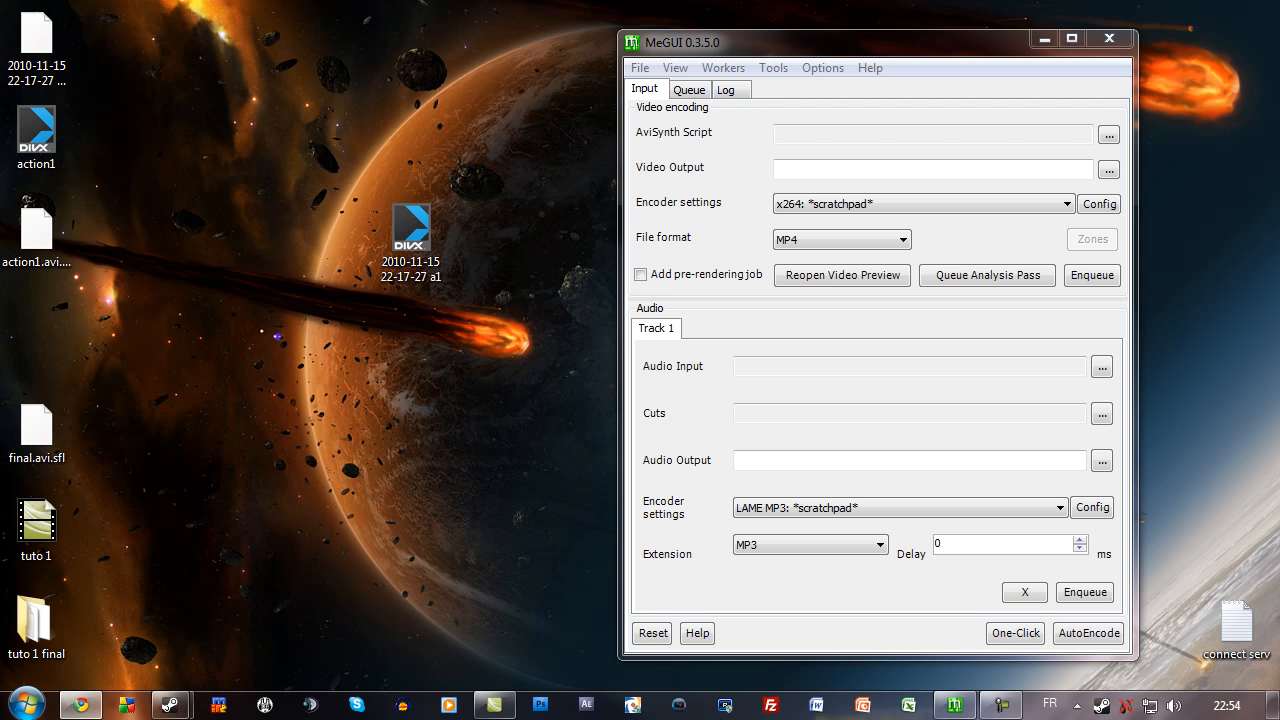
# Step: Close the web browser and move the MeGUI window aside to uncover the final video file on the desktop
pyautogui.moveTo(1279, 10); pyautogui.dragTo(440, 8)
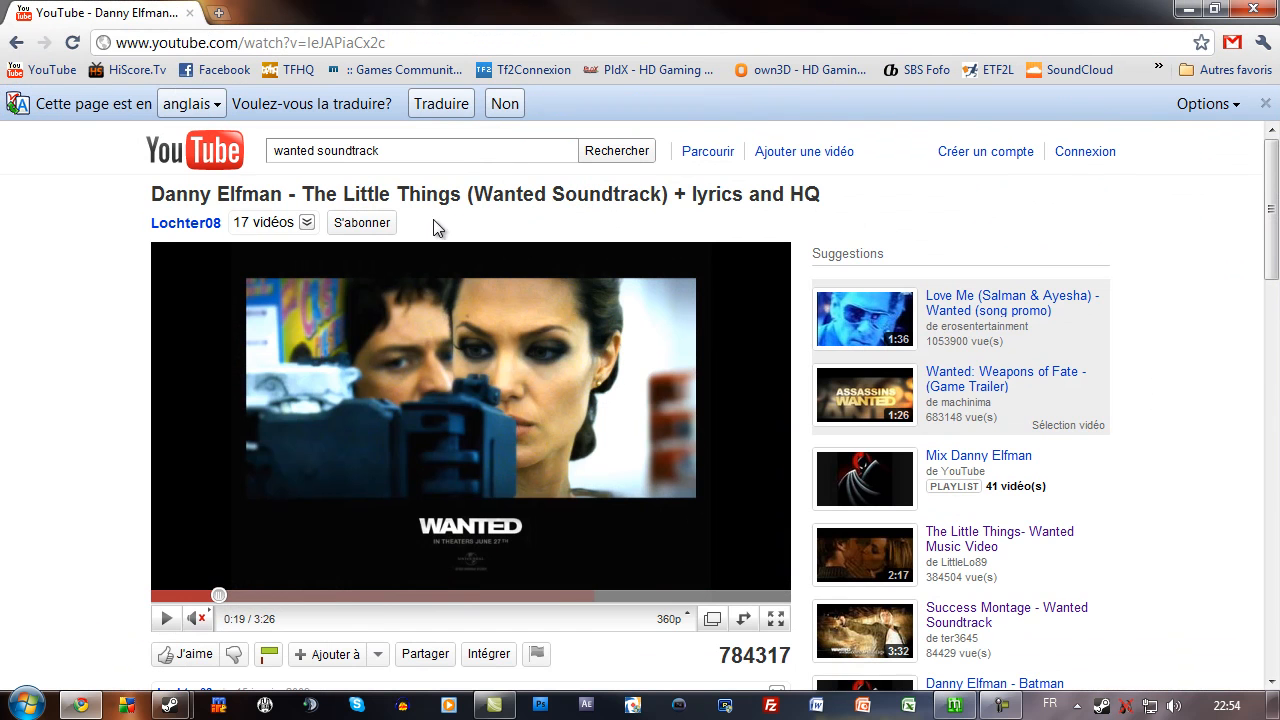
pyautogui.moveTo(571, 8); pyautogui.dragTo(1279, 10)
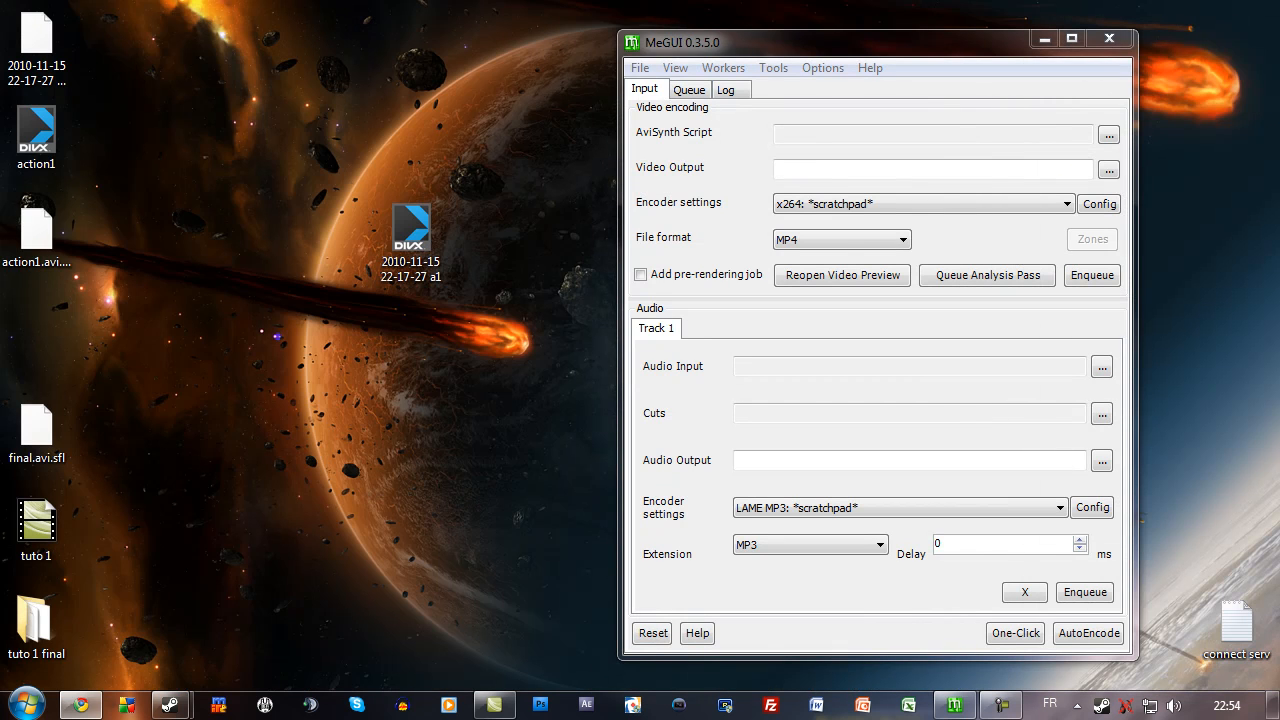
pyautogui.hotkey('alt', 'F4')
pyautogui.moveTo(967, 56); pyautogui.dragTo(488, 60)
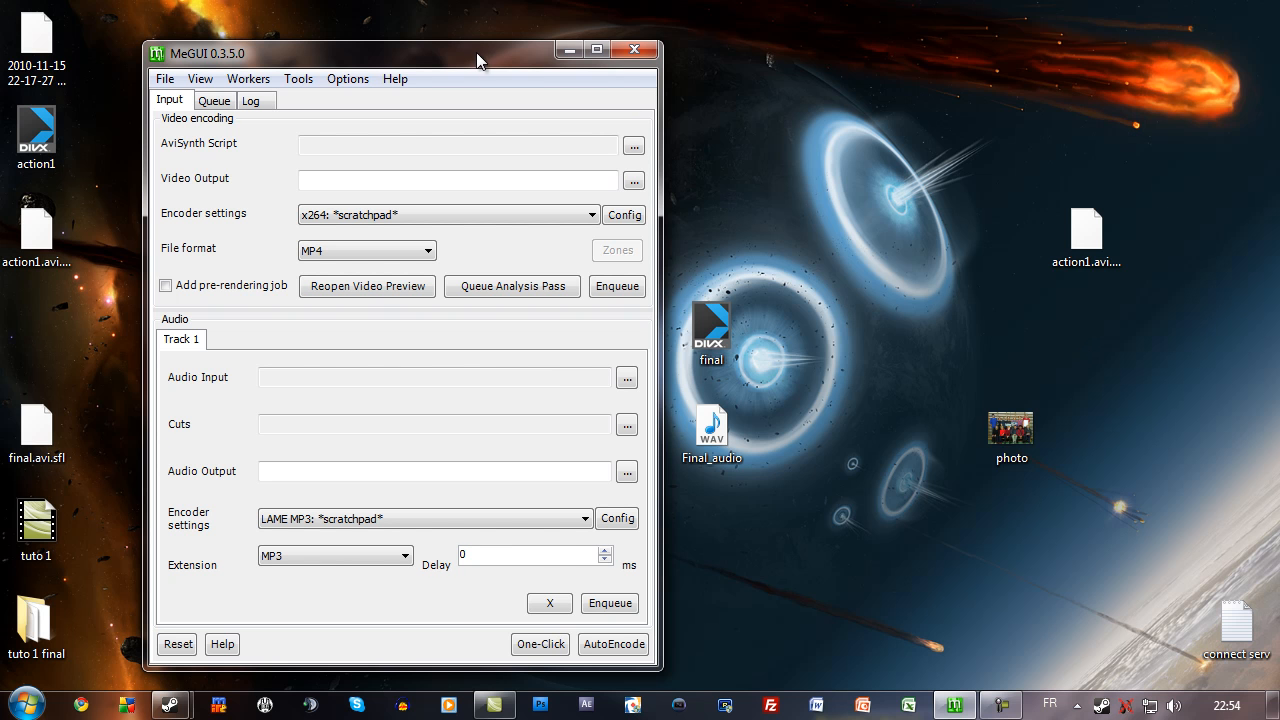
pyautogui.moveTo(477, 60); pyautogui.dragTo(428, 37)
# Step: Check the general and detailed properties of the final video file on the desktop, and close them
pyautogui.rightClick(690, 335)
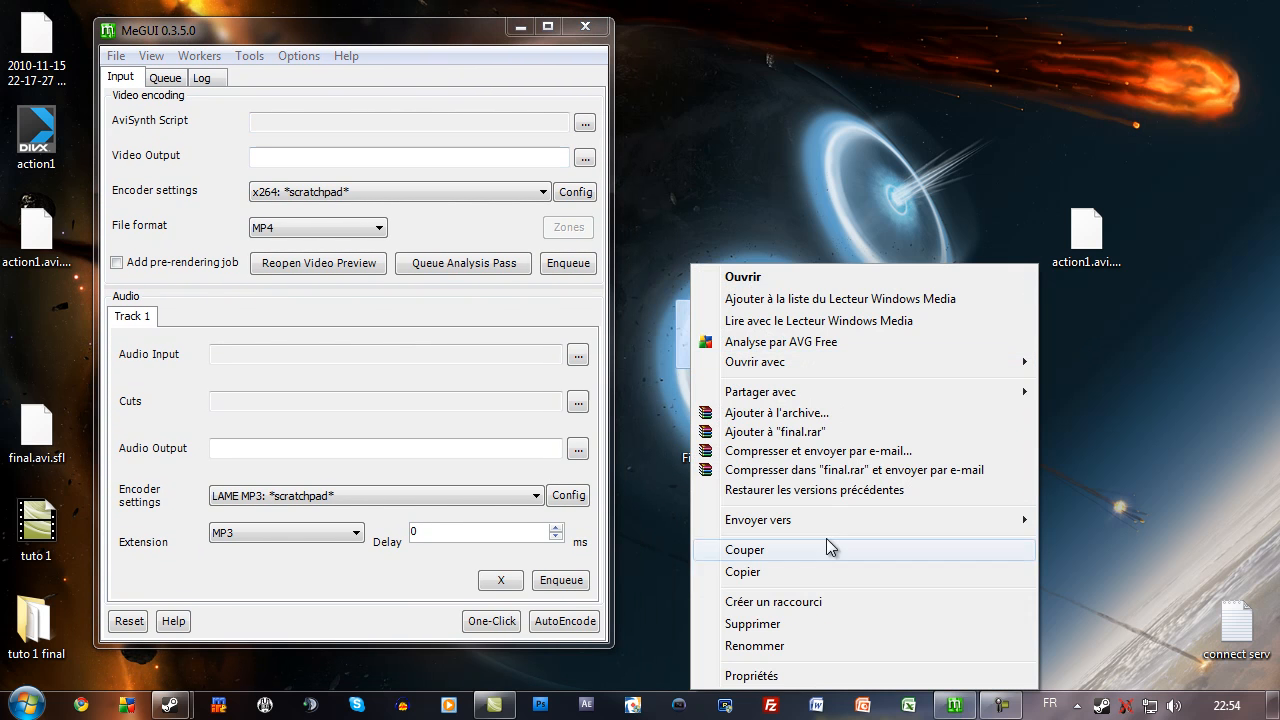
pyautogui.click(825, 676)
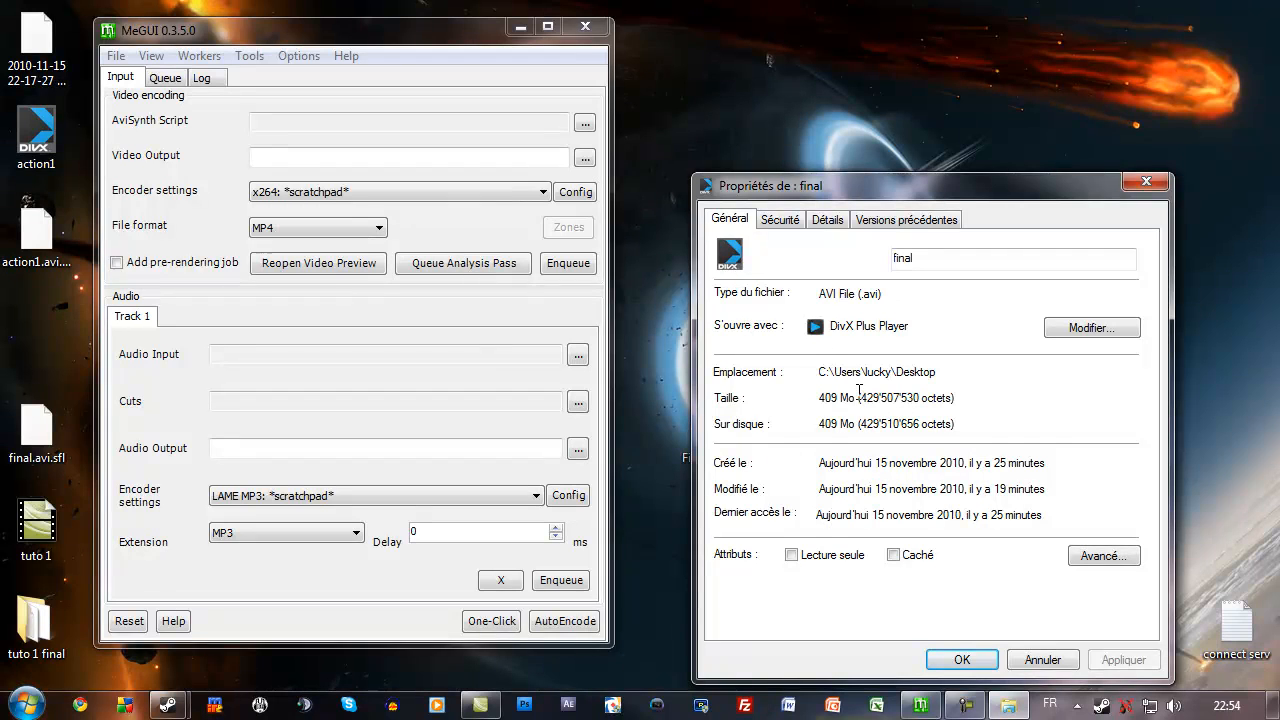
pyautogui.click(829, 220)
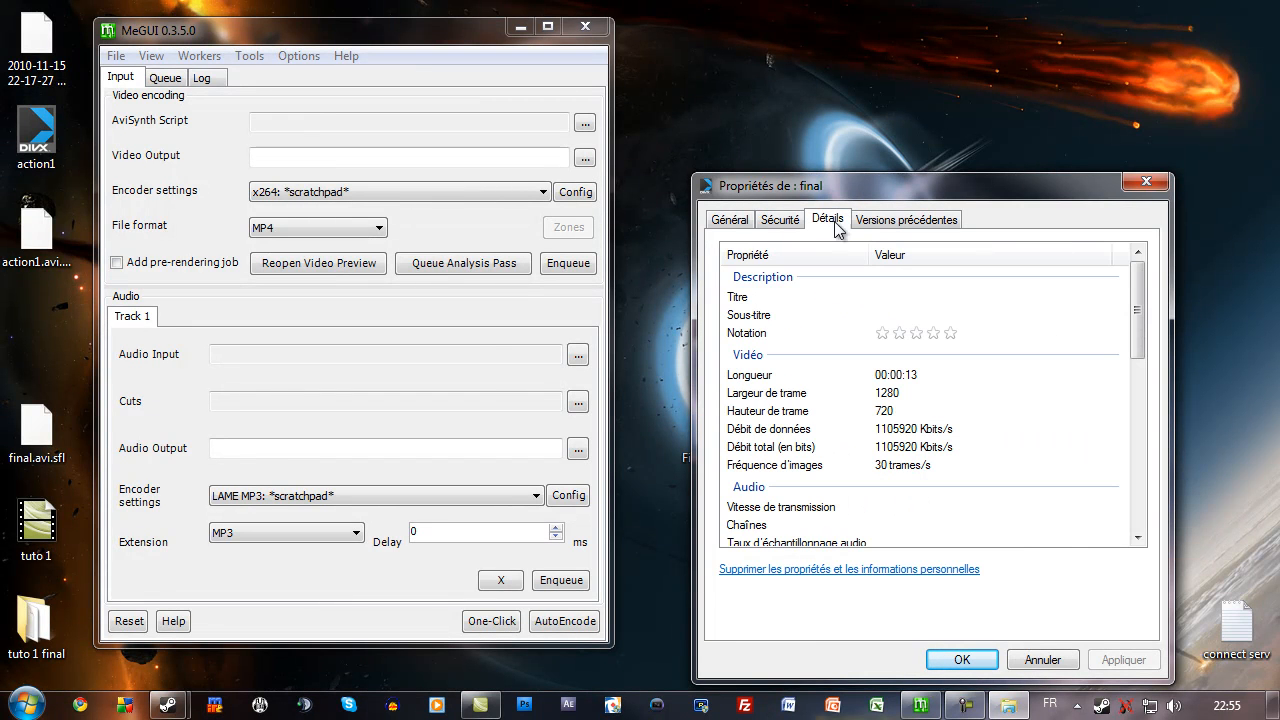
pyautogui.click(1146, 181)
pyautogui.click(897, 324)
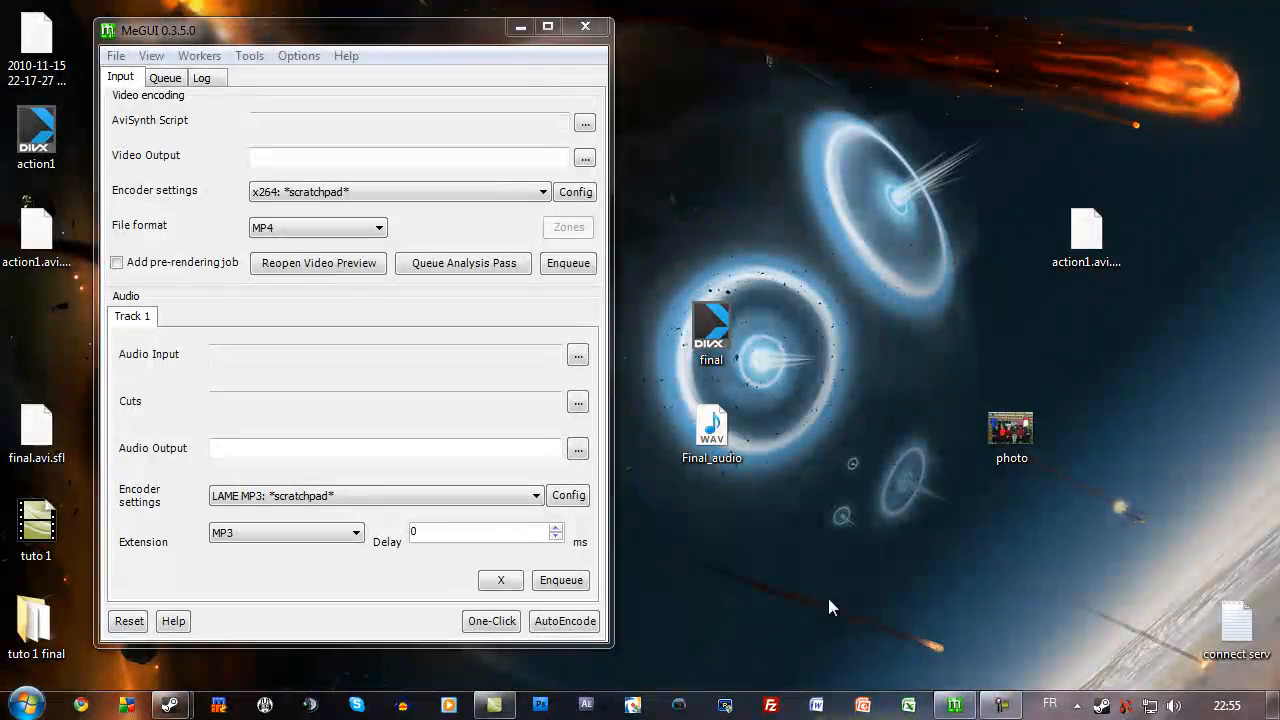
pyautogui.moveTo(838, 263); pyautogui.dragTo(801, 256)
# Step: Load final.avi from the desktop as the video input in the AVS Script Creator and put its video preview away
pyautogui.click(249, 58)
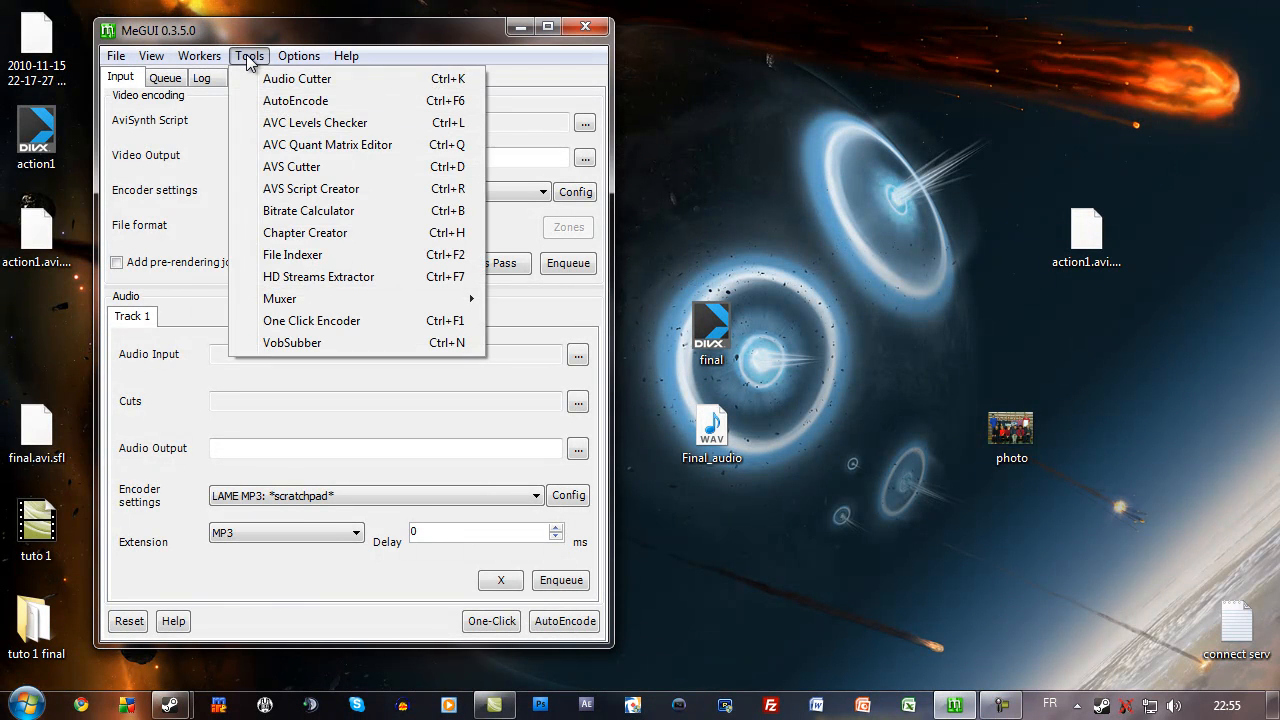
pyautogui.click(299, 56)
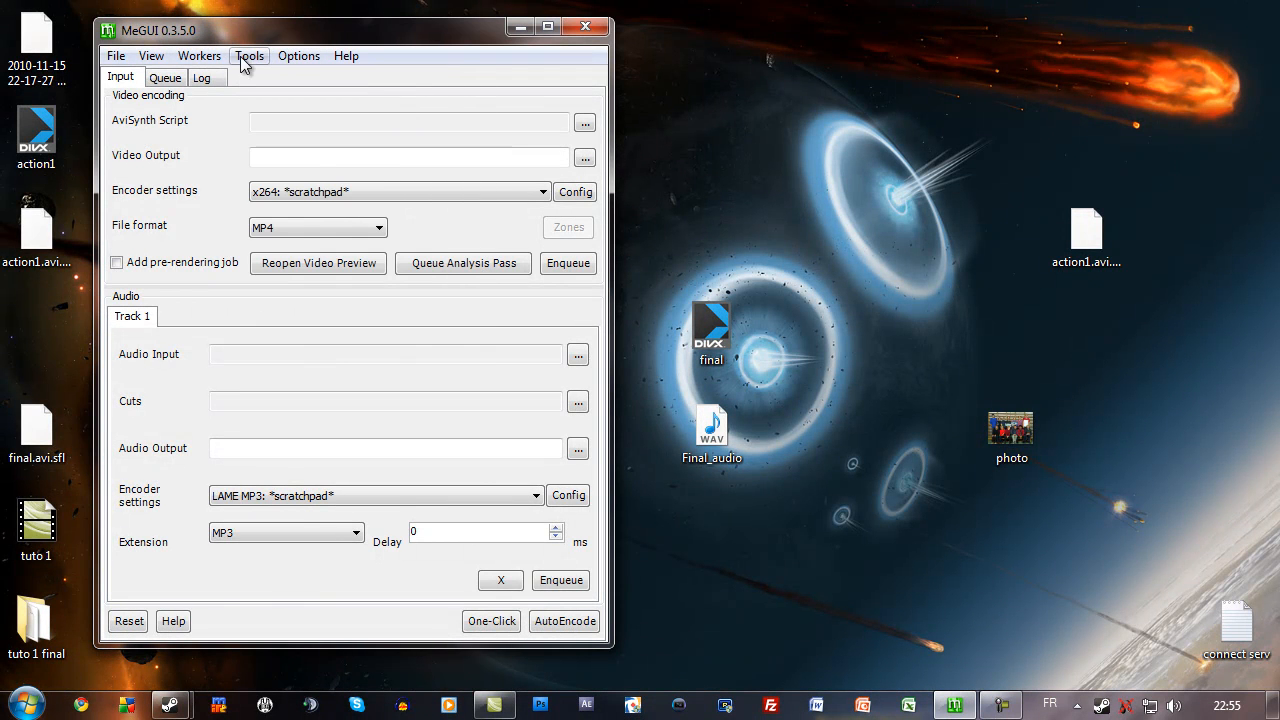
pyautogui.click(250, 57)
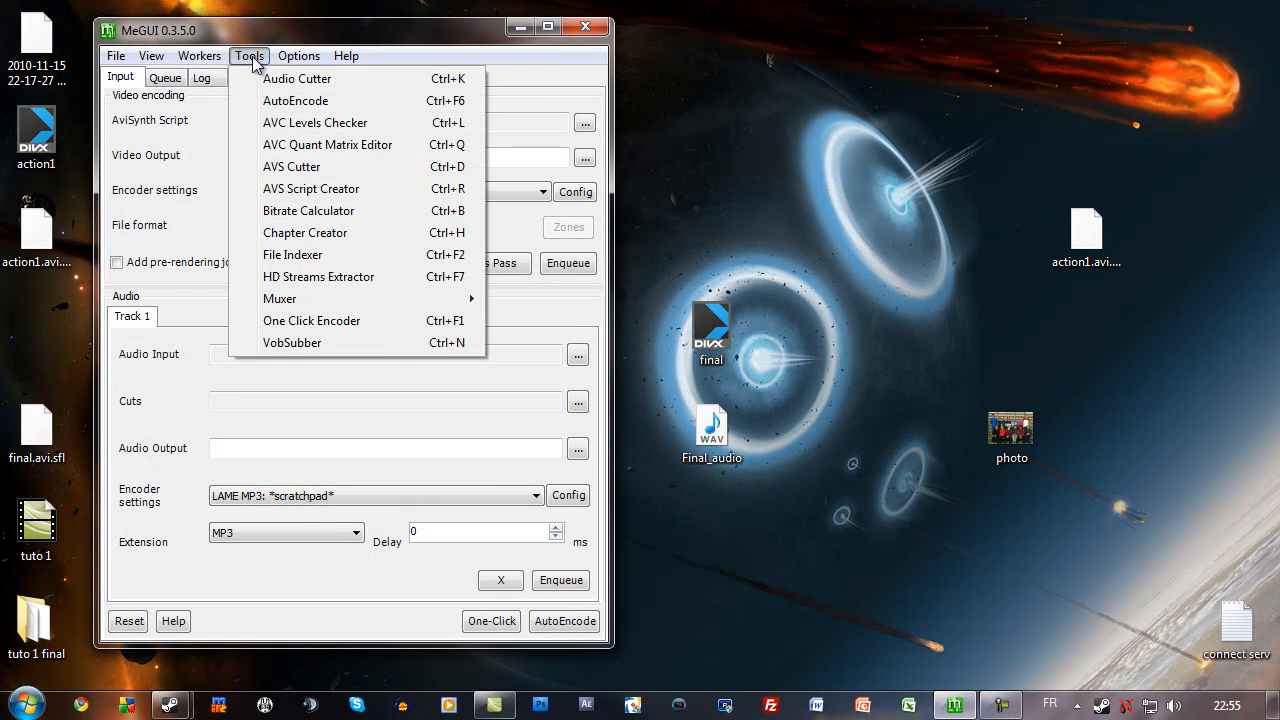
pyautogui.click(349, 196)
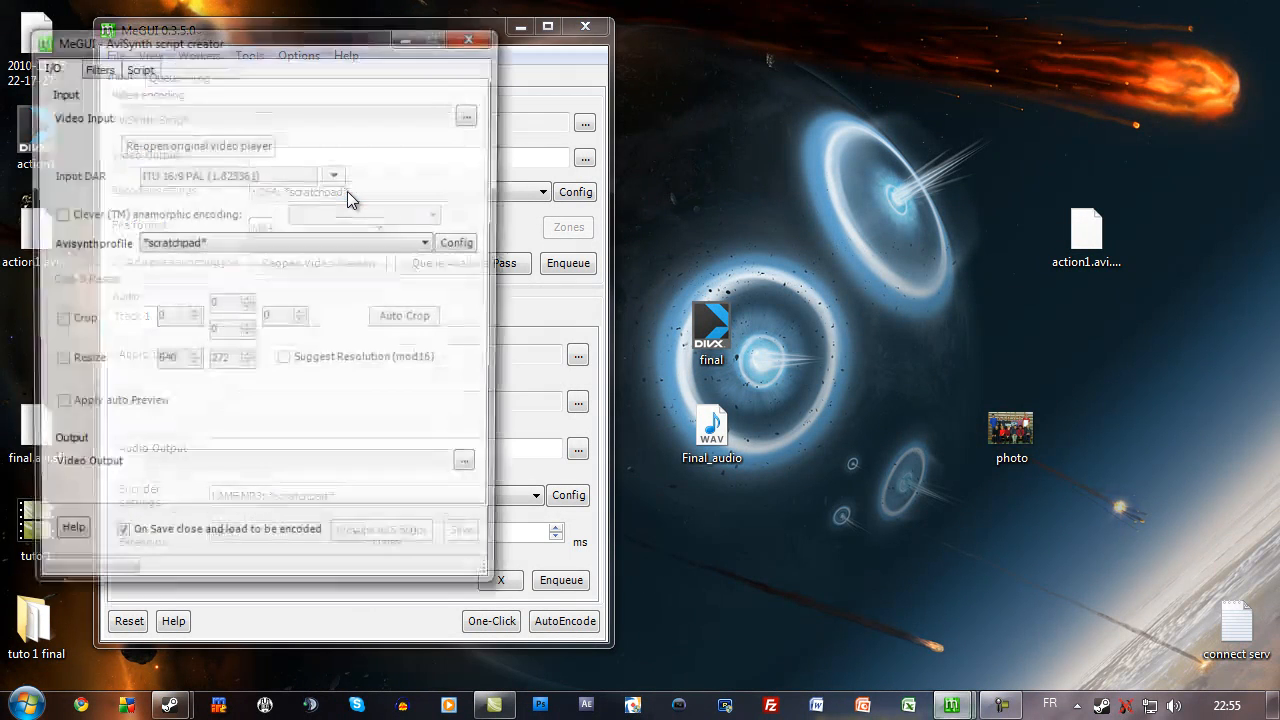
pyautogui.click(470, 115)
pyautogui.click(108, 158)
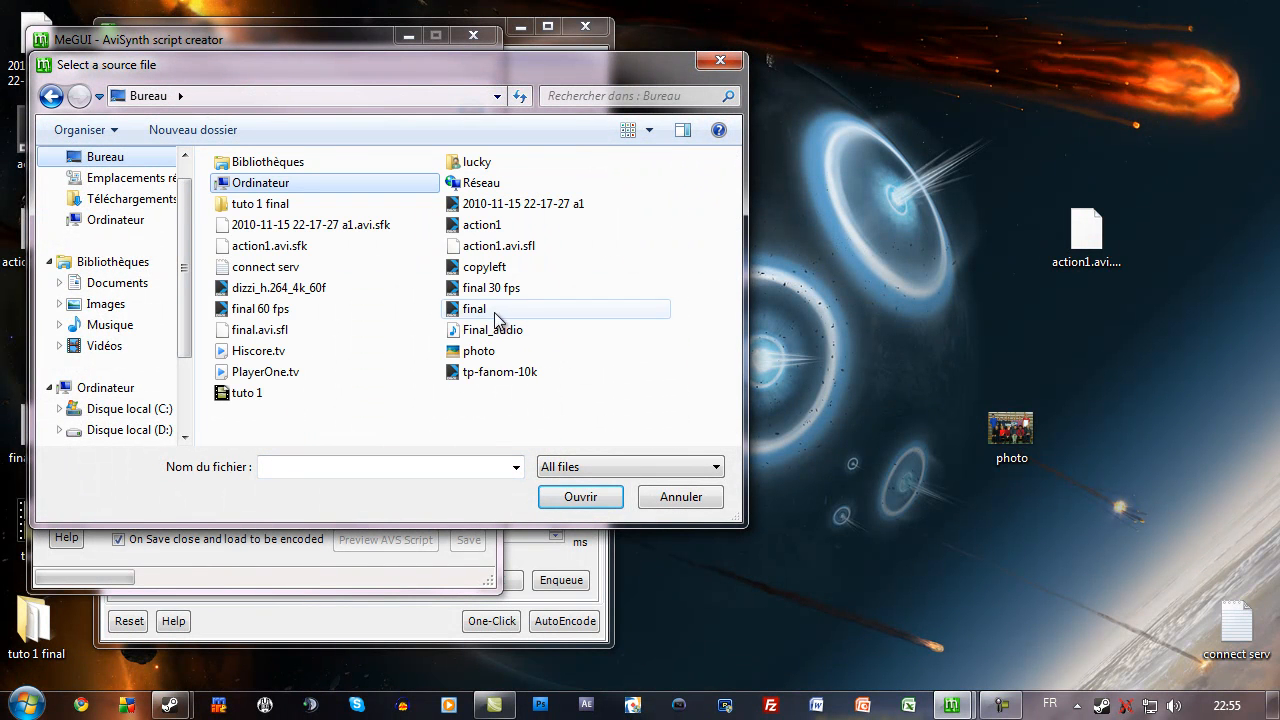
pyautogui.click(499, 312)
pyautogui.click(575, 496)
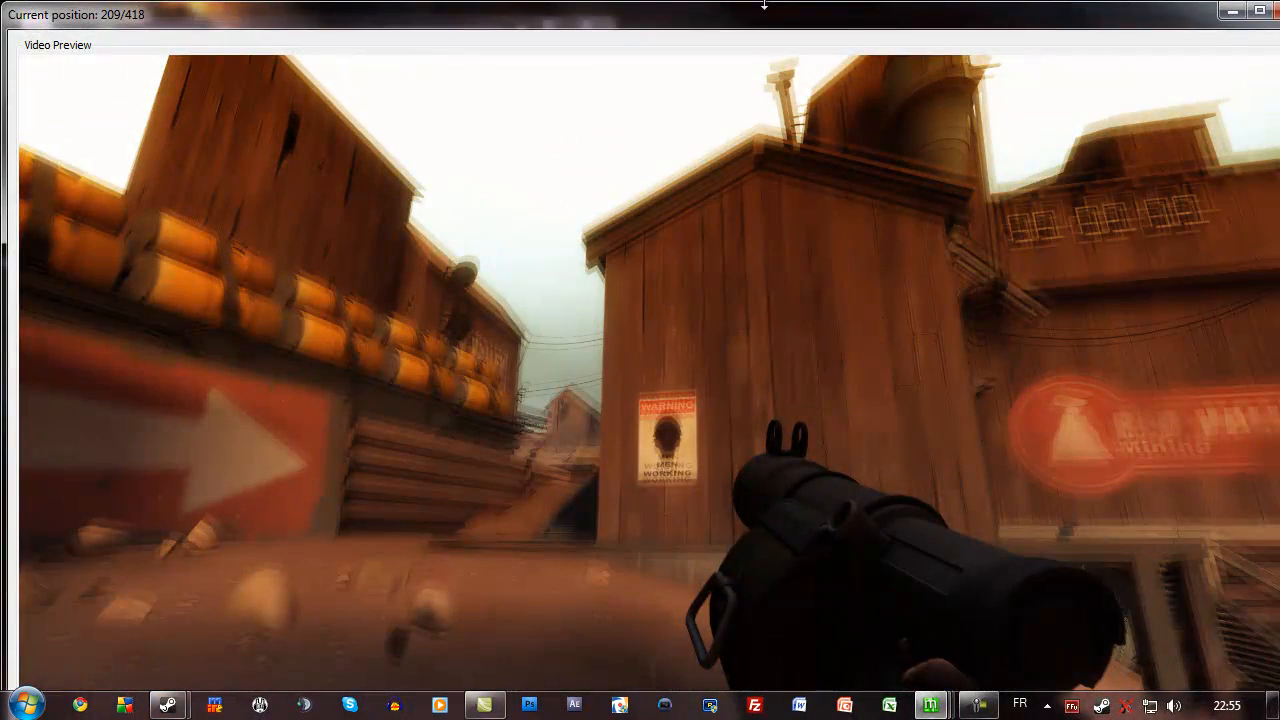
pyautogui.moveTo(787, 20); pyautogui.dragTo(725, 12)
pyautogui.click(1236, 20)
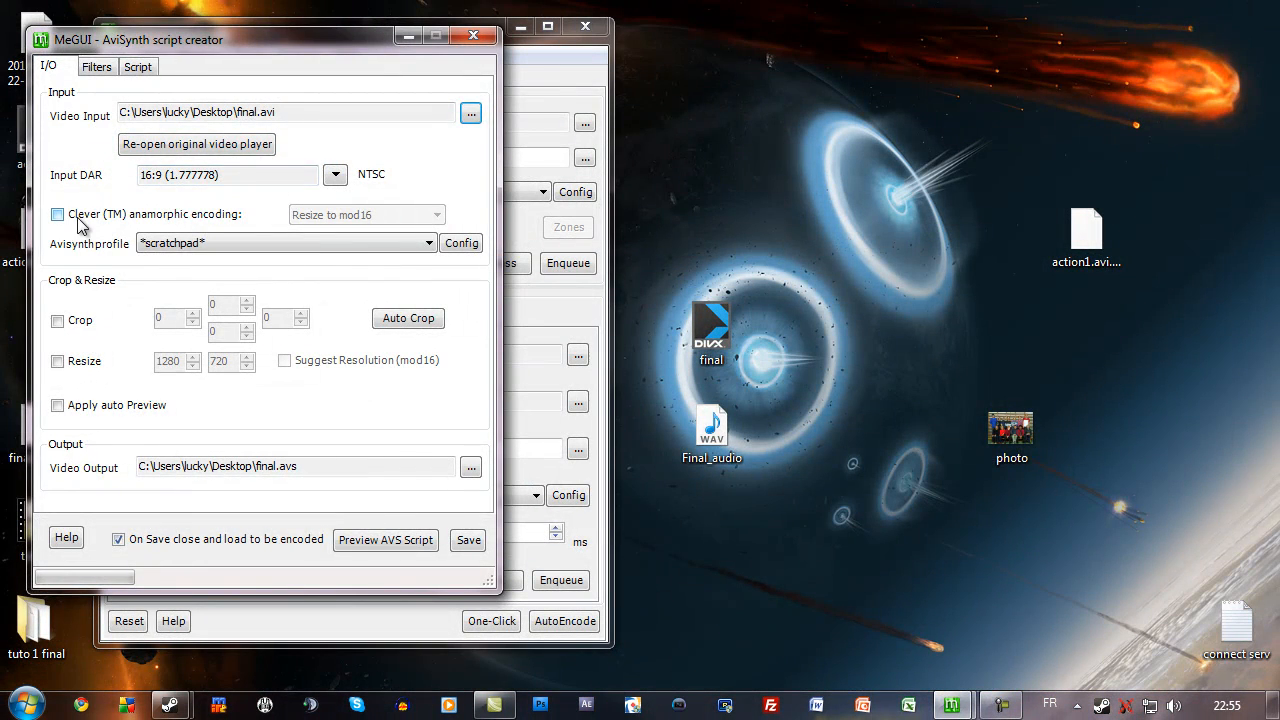
# Step: Enable Clever (TM) anamorphic encoding, save the AviSynth script for encoding and put the resulting video preview away
pyautogui.click(57, 216)
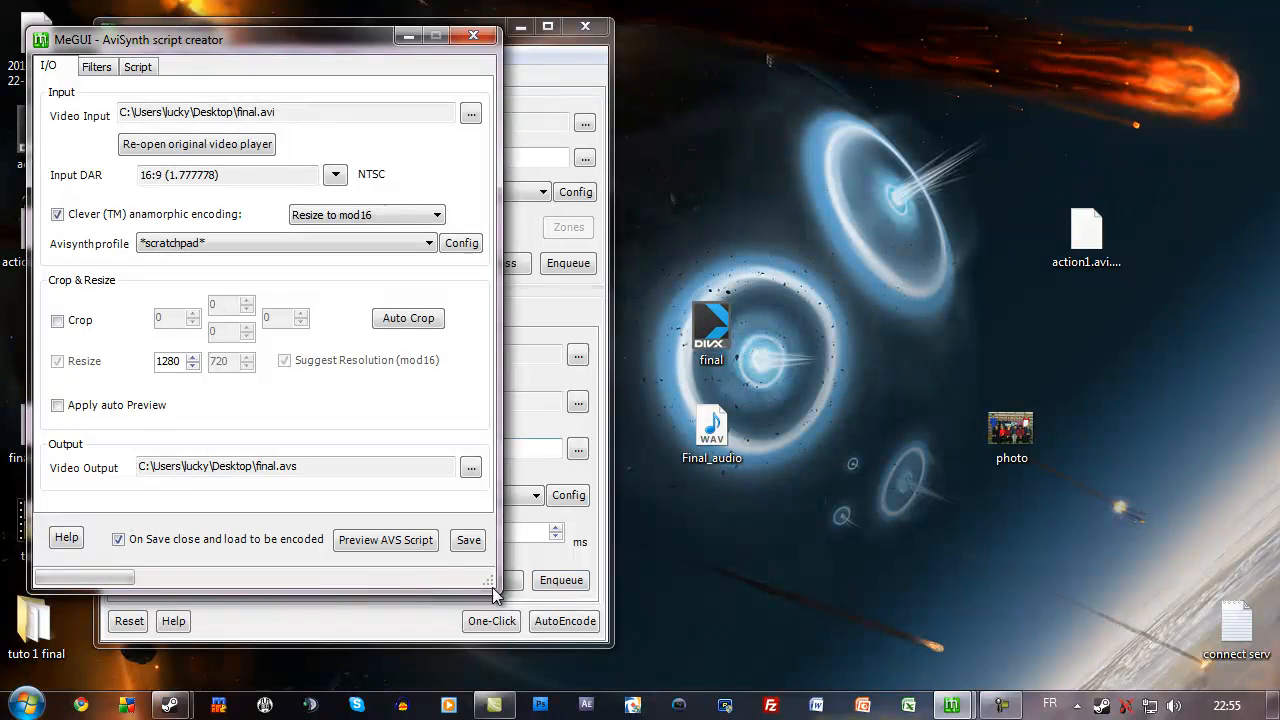
pyautogui.click(477, 546)
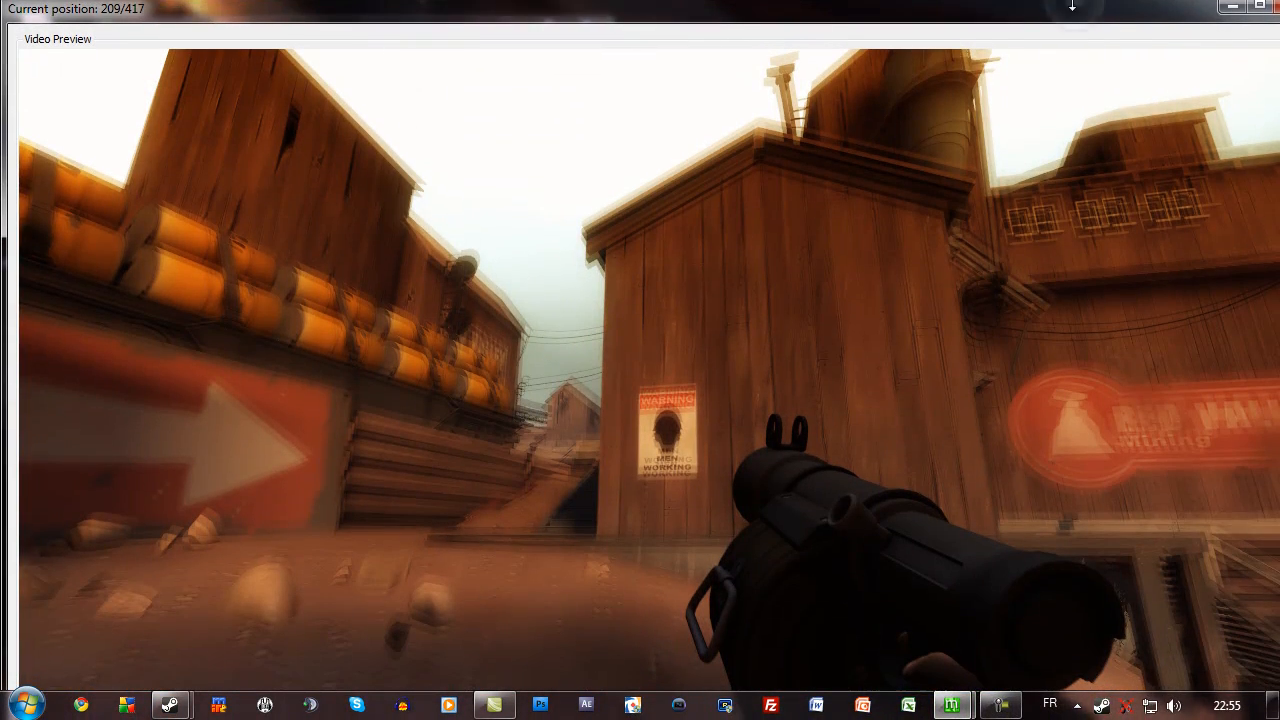
pyautogui.moveTo(1077, 14); pyautogui.dragTo(981, 23)
pyautogui.click(1210, 18)
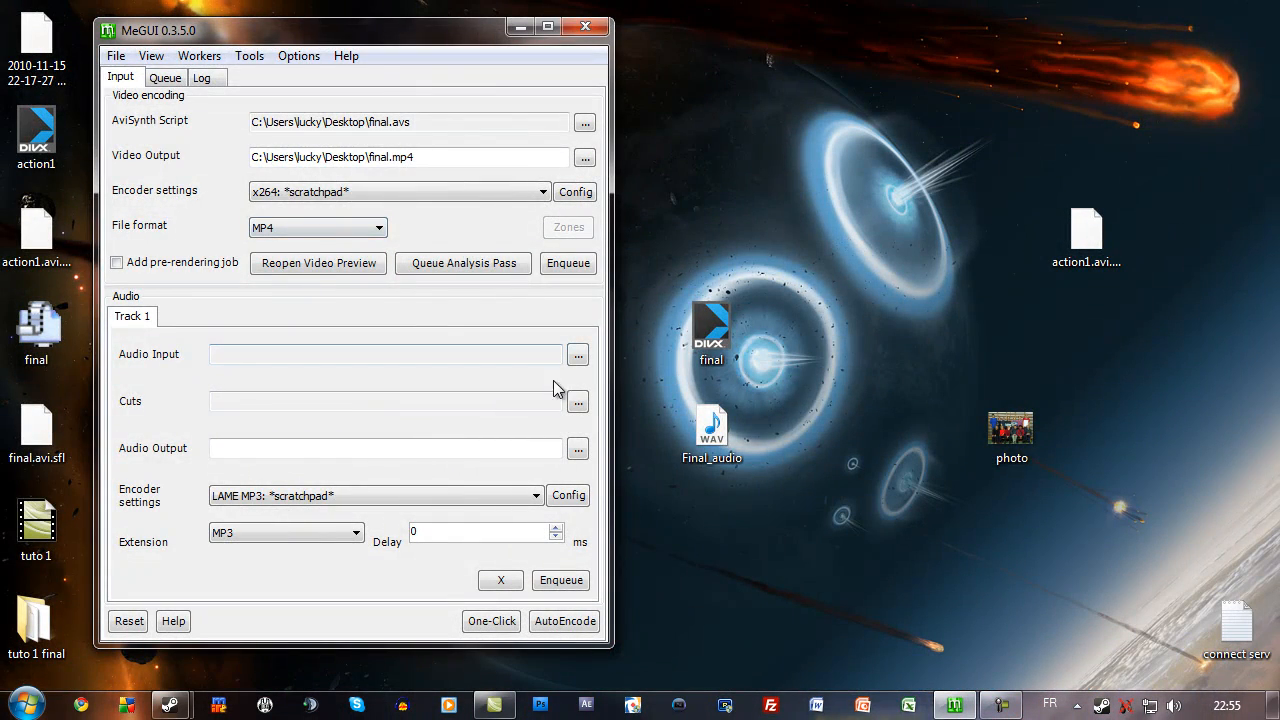
# Step: Load Final_audio.WAV from the desktop as the audio input of Track 1
pyautogui.click(578, 355)
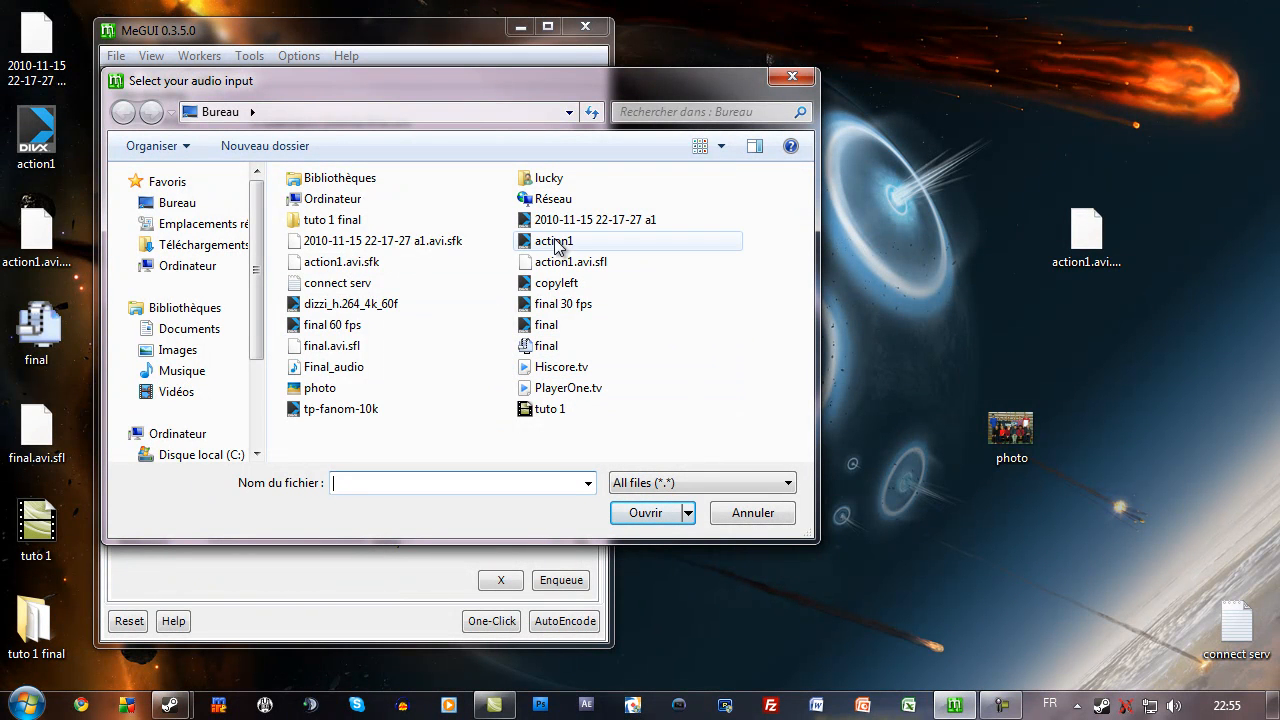
pyautogui.click(330, 367)
pyautogui.click(665, 510)
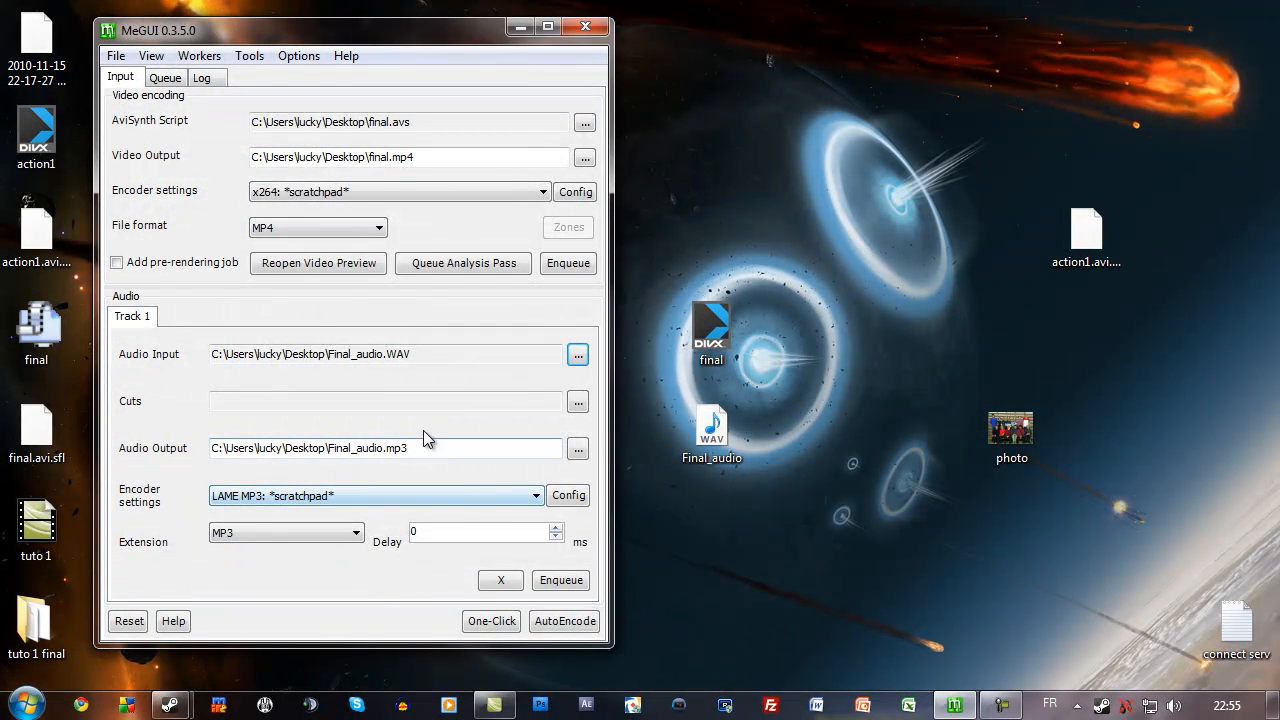
# Step: Choose x264: *scratchpad* for video encoding, LAME MP3: *scratchpad* for audio encoding and MP4 as the video file format
pyautogui.click(441, 190)
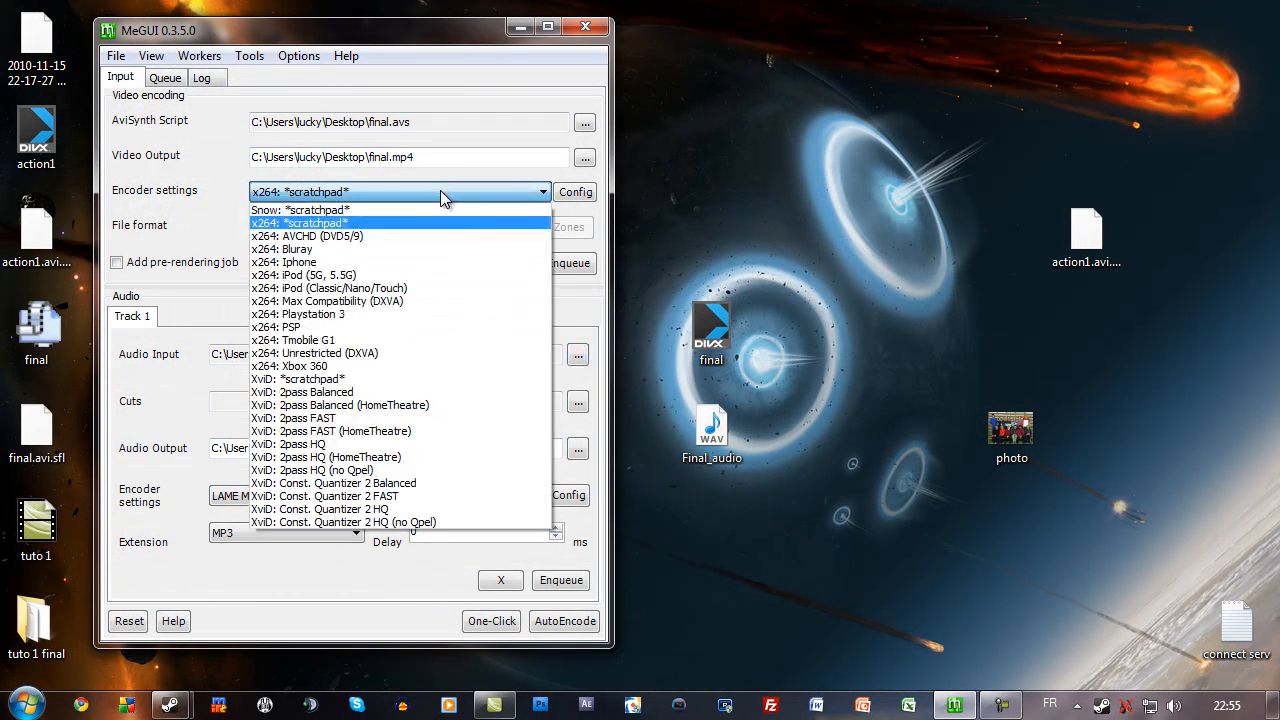
pyautogui.click(347, 224)
pyautogui.click(377, 497)
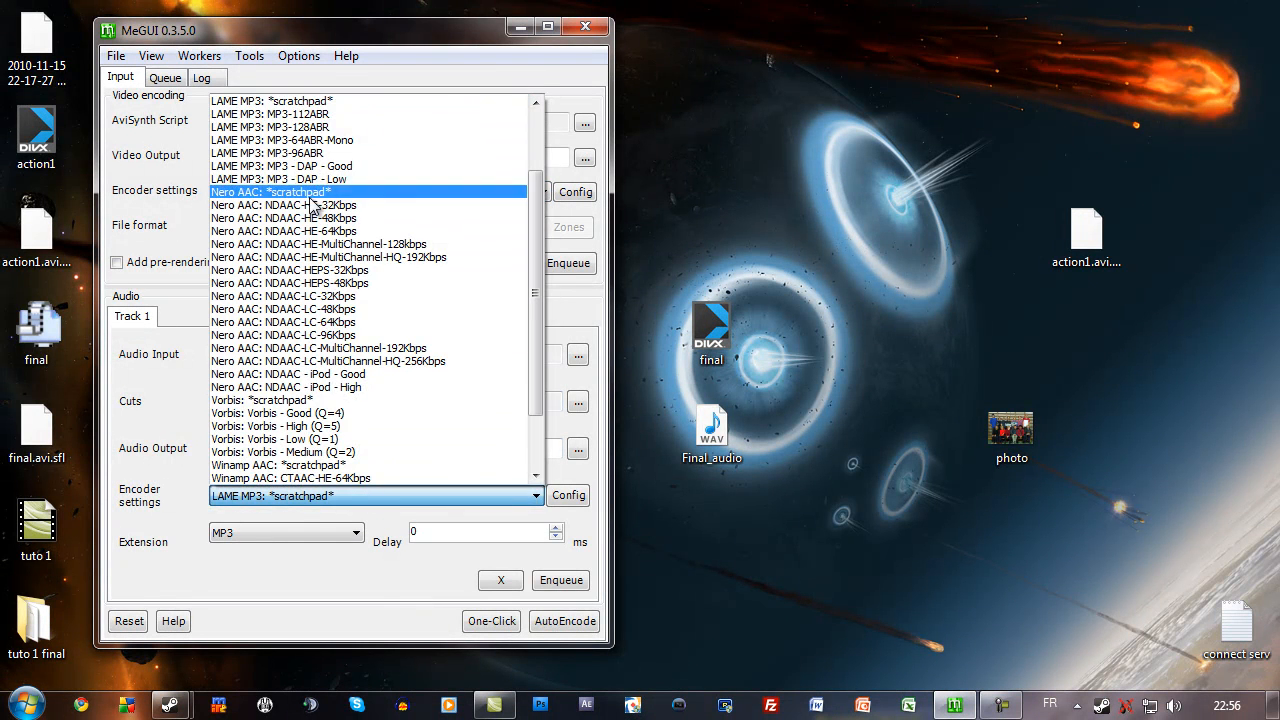
pyautogui.click(340, 101)
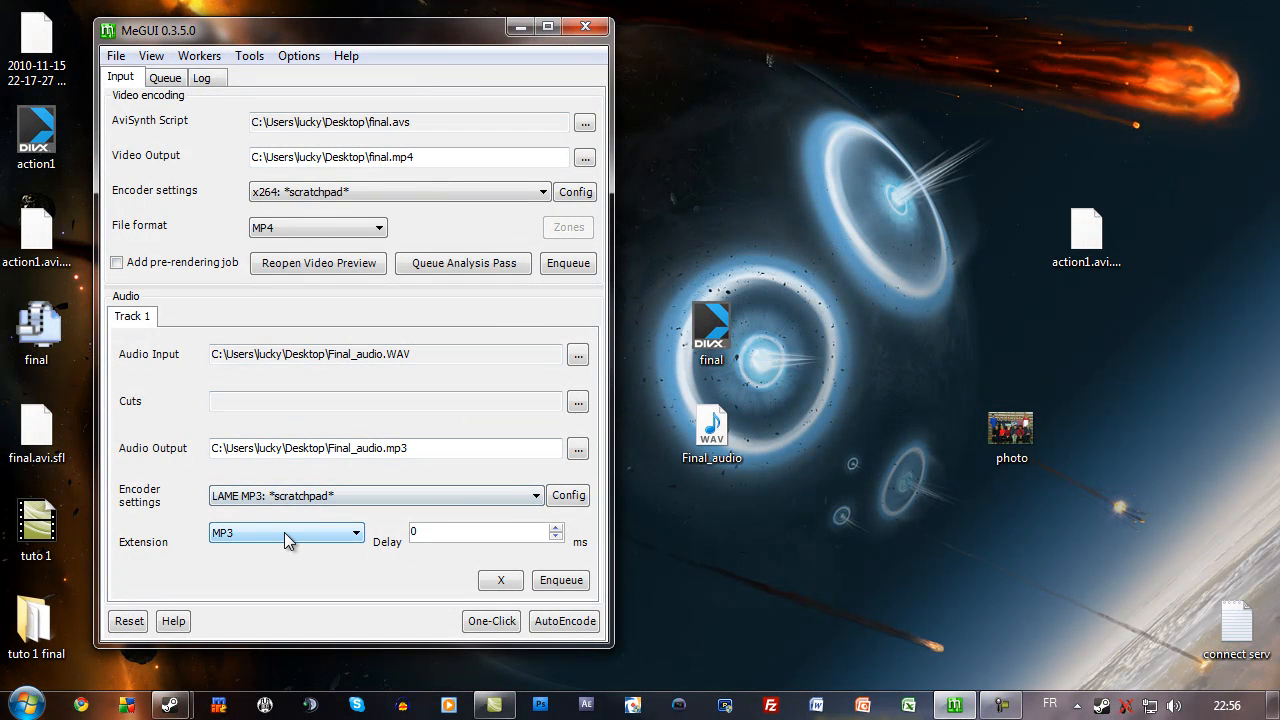
pyautogui.click(343, 222)
pyautogui.click(338, 228)
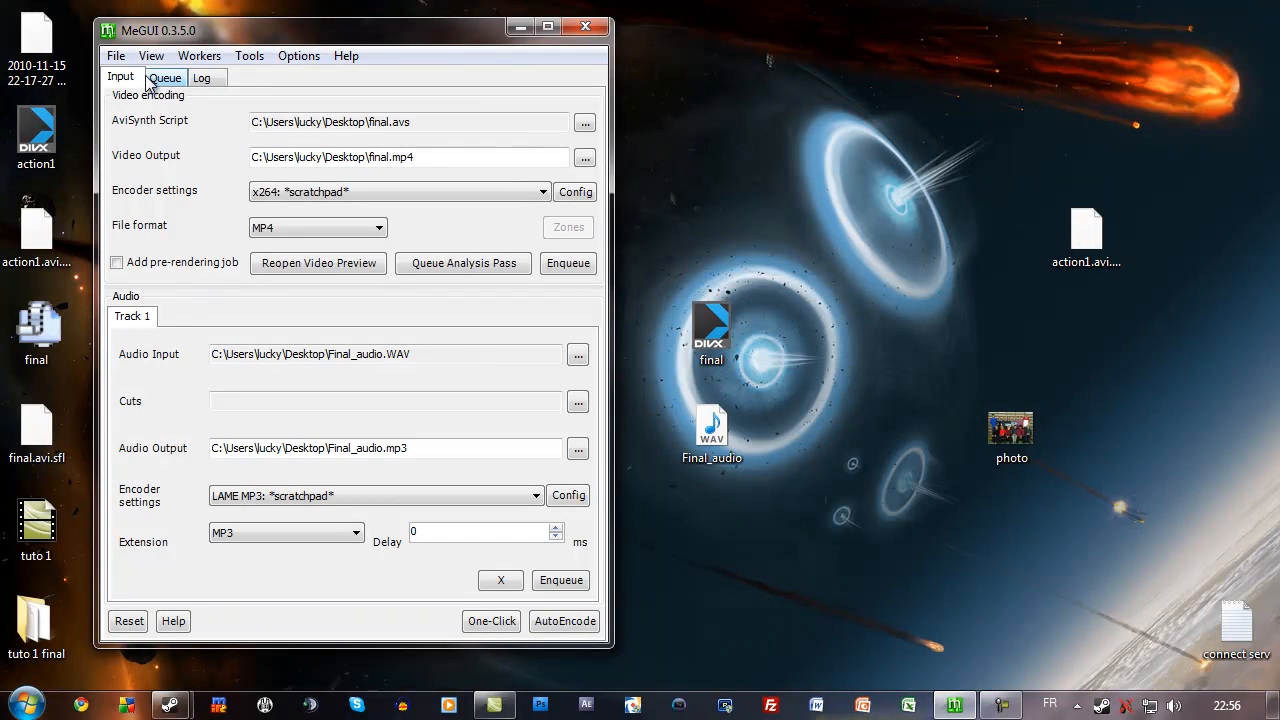
pyautogui.moveTo(345, 43); pyautogui.dragTo(530, 45)
pyautogui.click(536, 80)
pyautogui.click(499, 80)
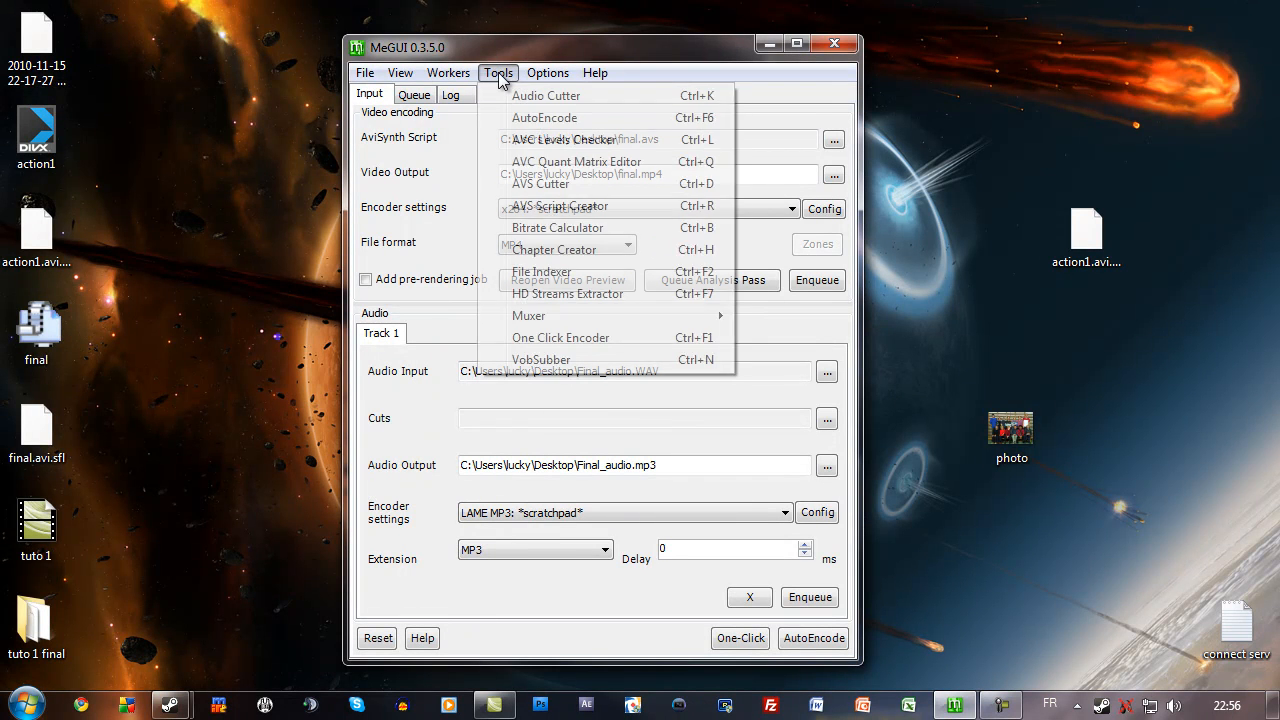
pyautogui.click(285, 93)
pyautogui.moveTo(496, 47); pyautogui.dragTo(456, 52)
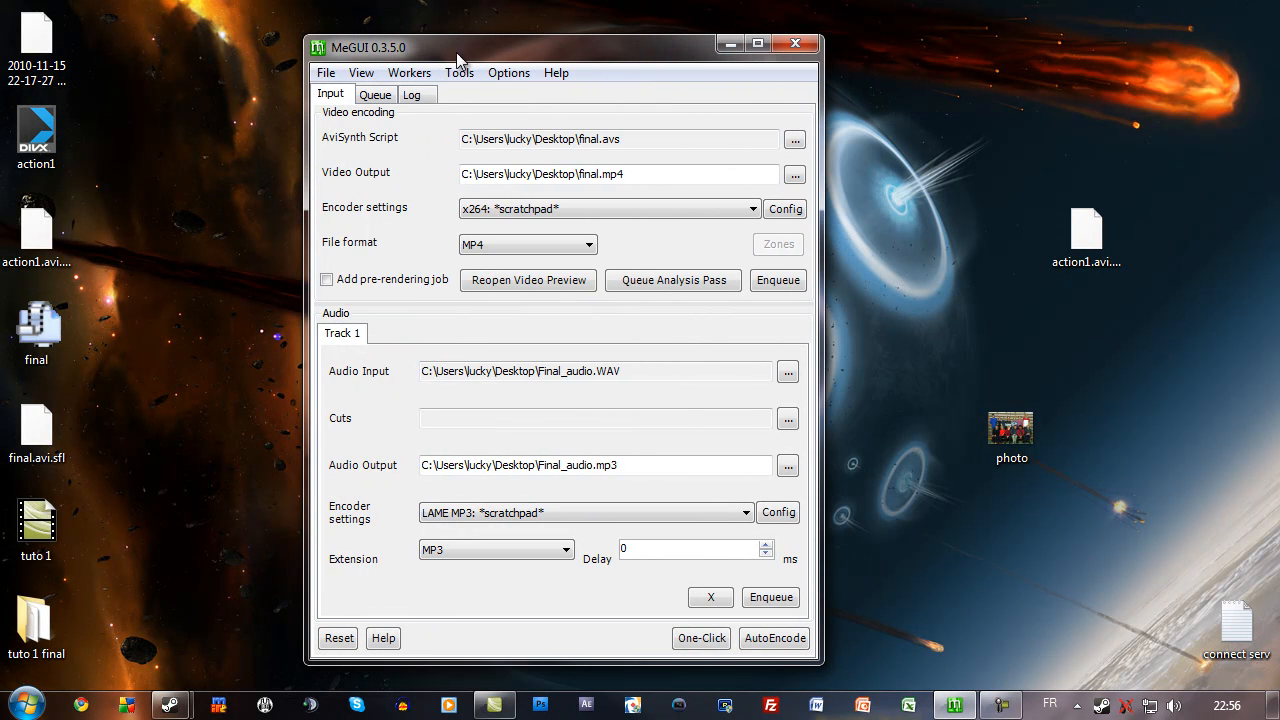
# Step: Open the Bitrate Calculator and set its container to MP4
pyautogui.click(459, 72)
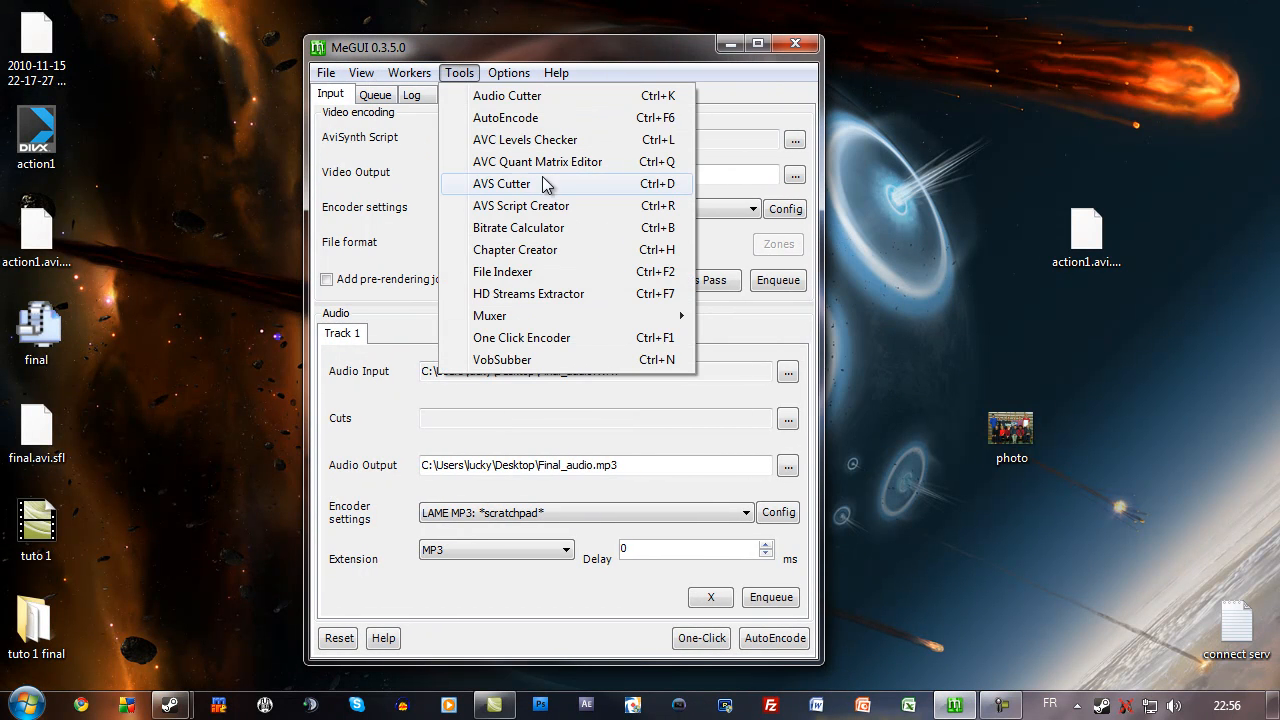
pyautogui.click(559, 229)
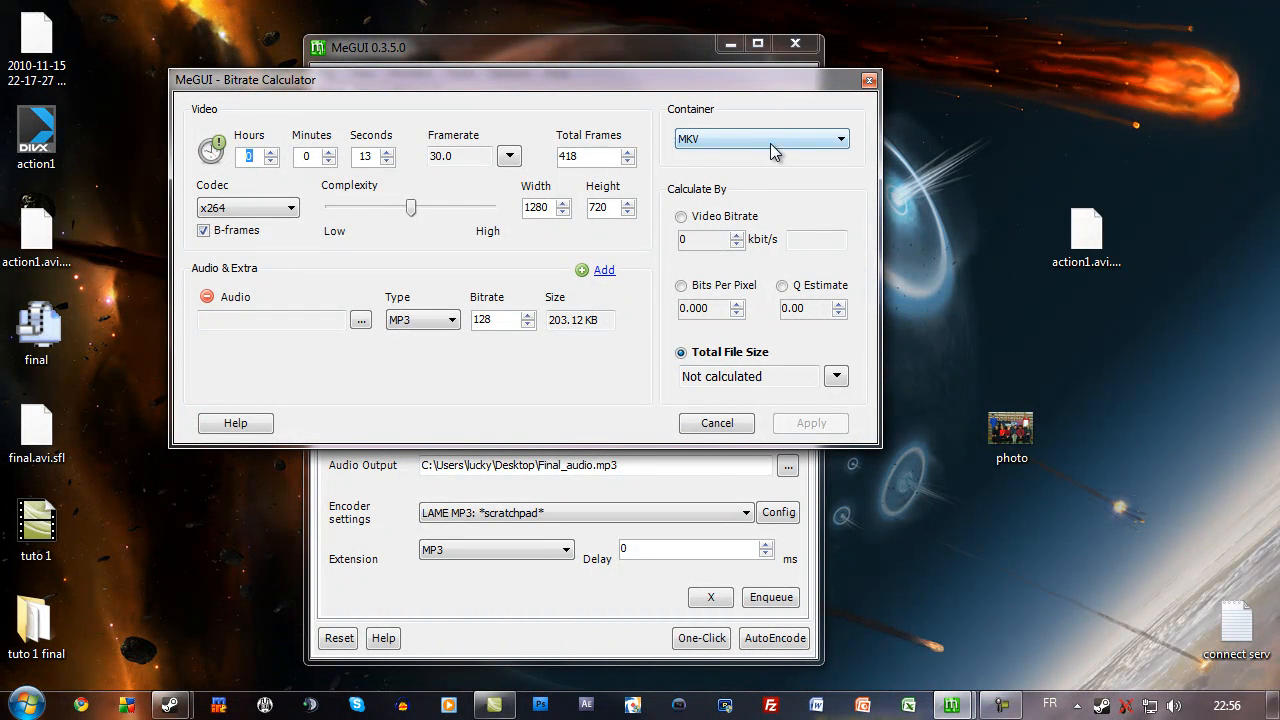
pyautogui.click(771, 141)
pyautogui.click(772, 139)
pyautogui.click(772, 139)
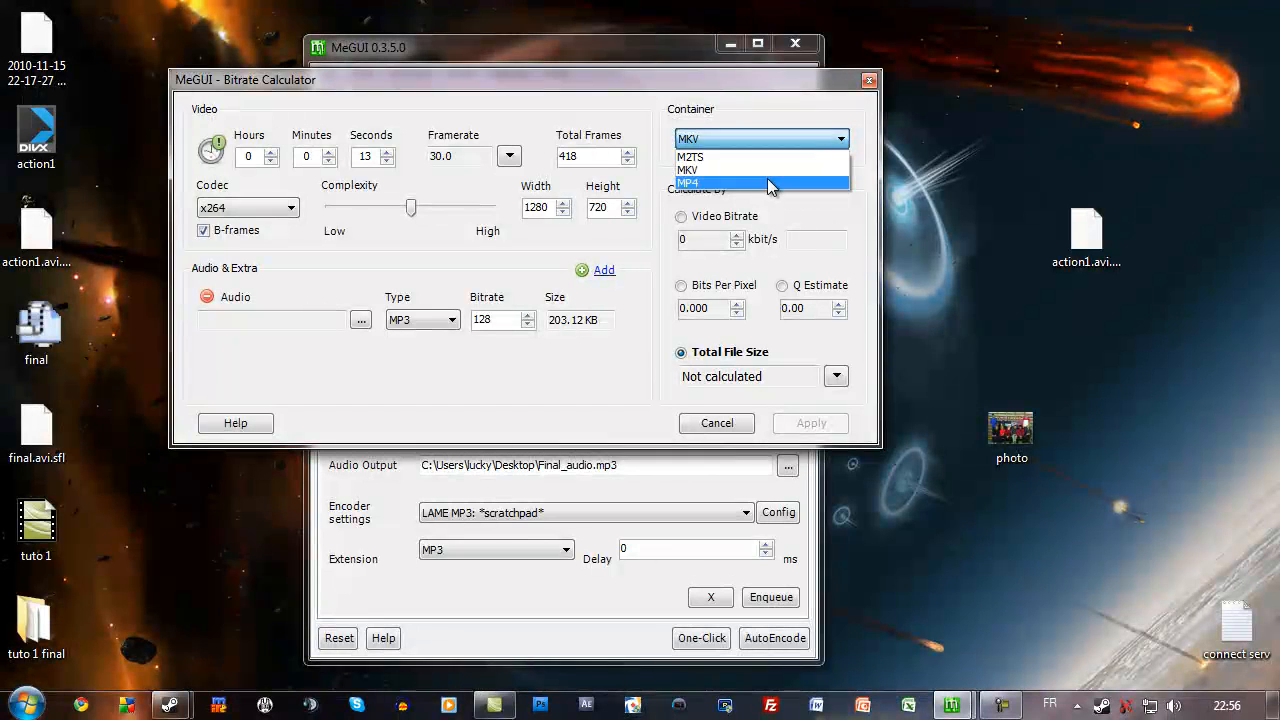
pyautogui.click(767, 178)
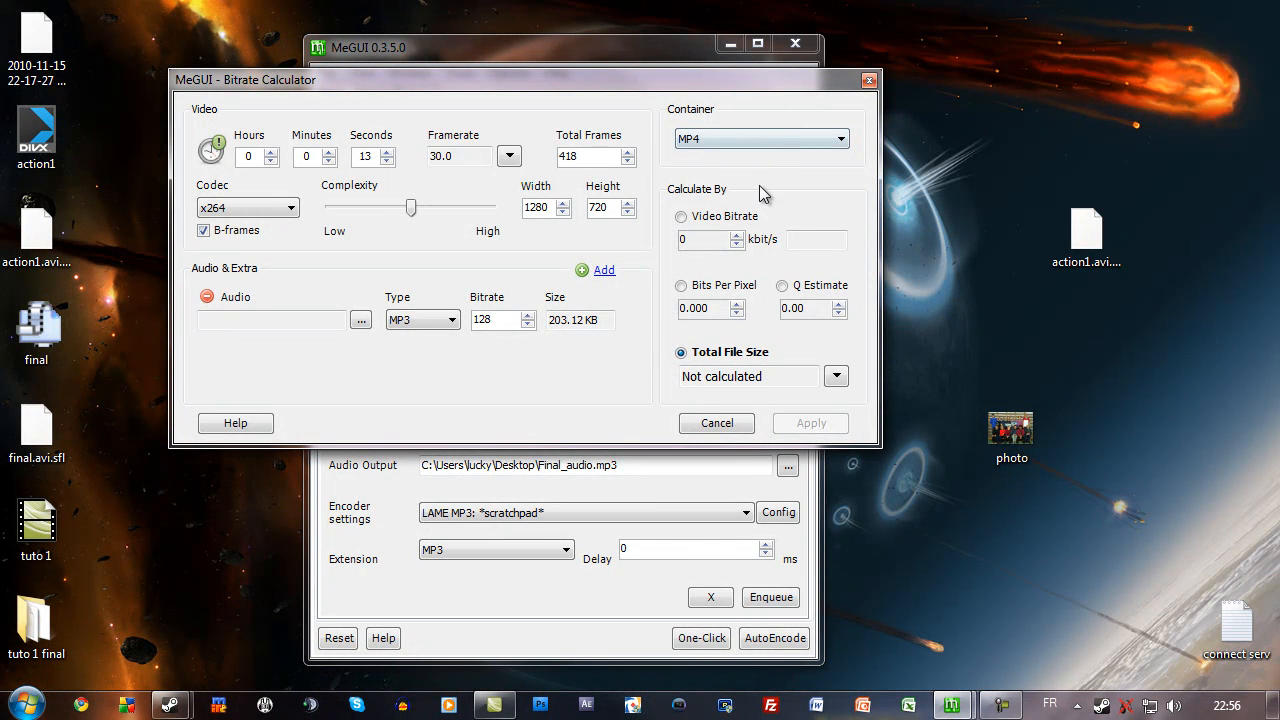
# Step: Calculate by a video bitrate of 10'000 kbit/s and copy the calculated bitrate into the current video settings
pyautogui.click(700, 222)
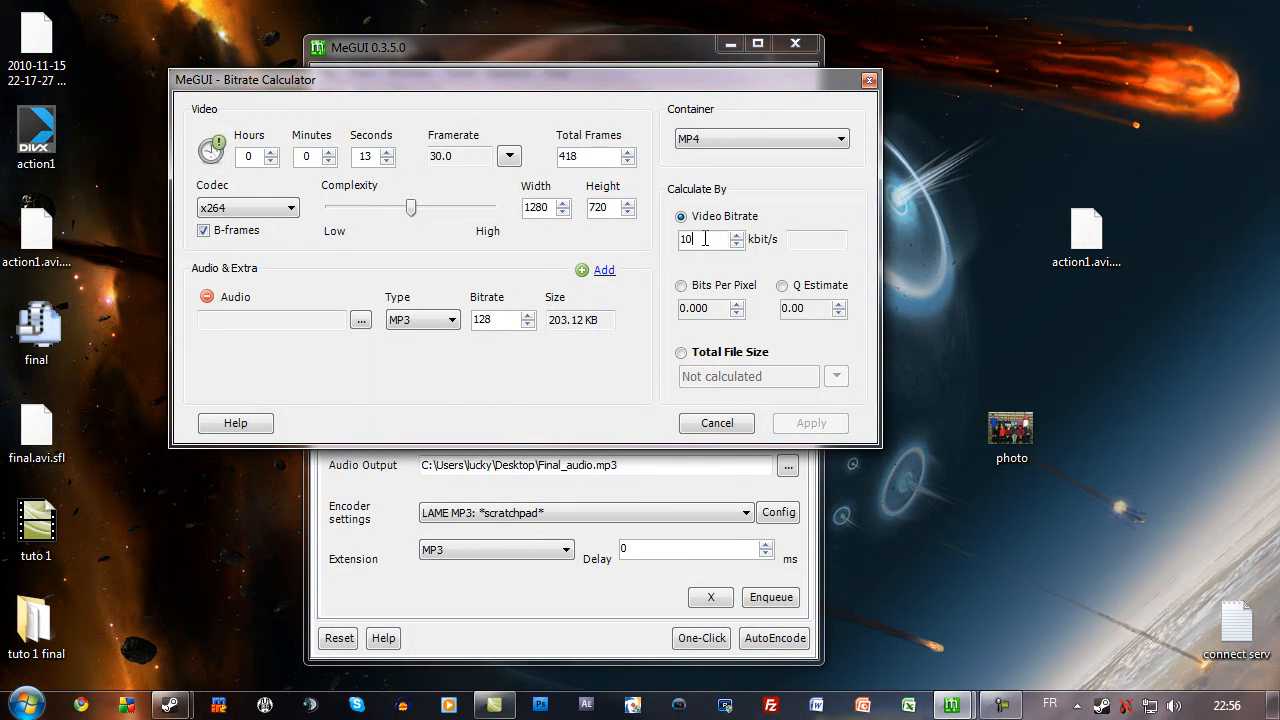
pyautogui.write("10'000")
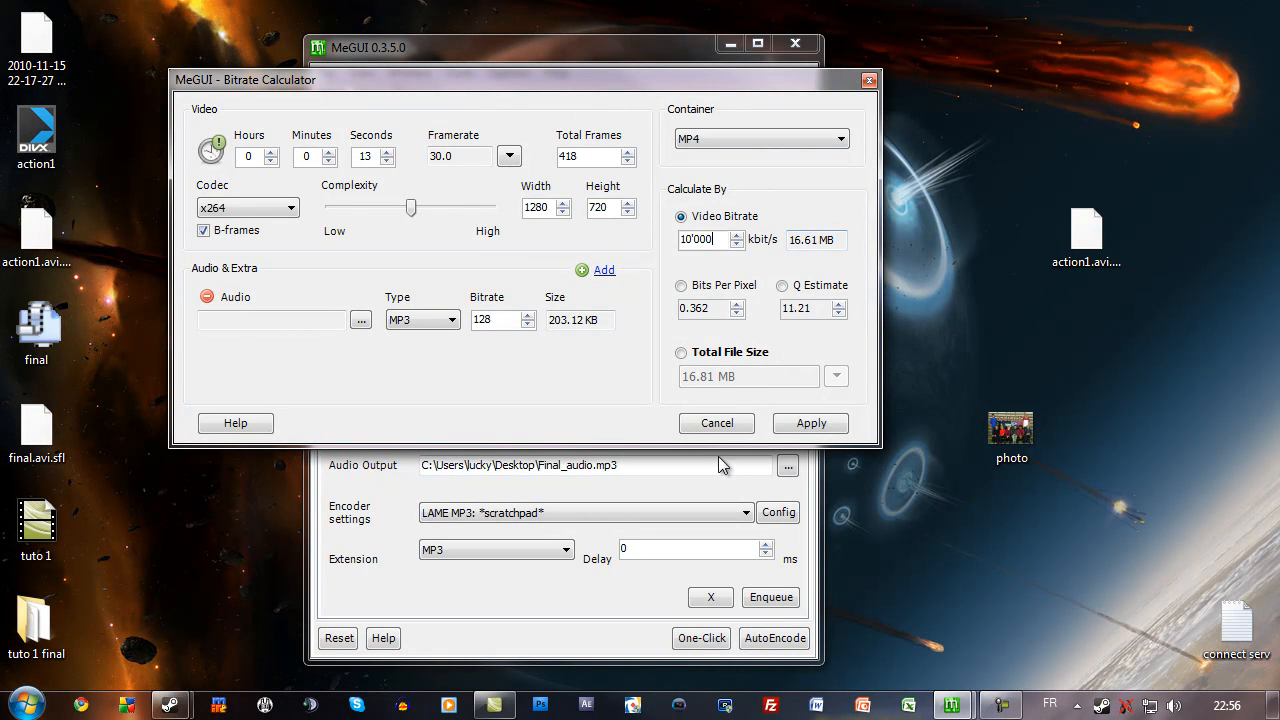
pyautogui.click(811, 422)
pyautogui.click(687, 417)
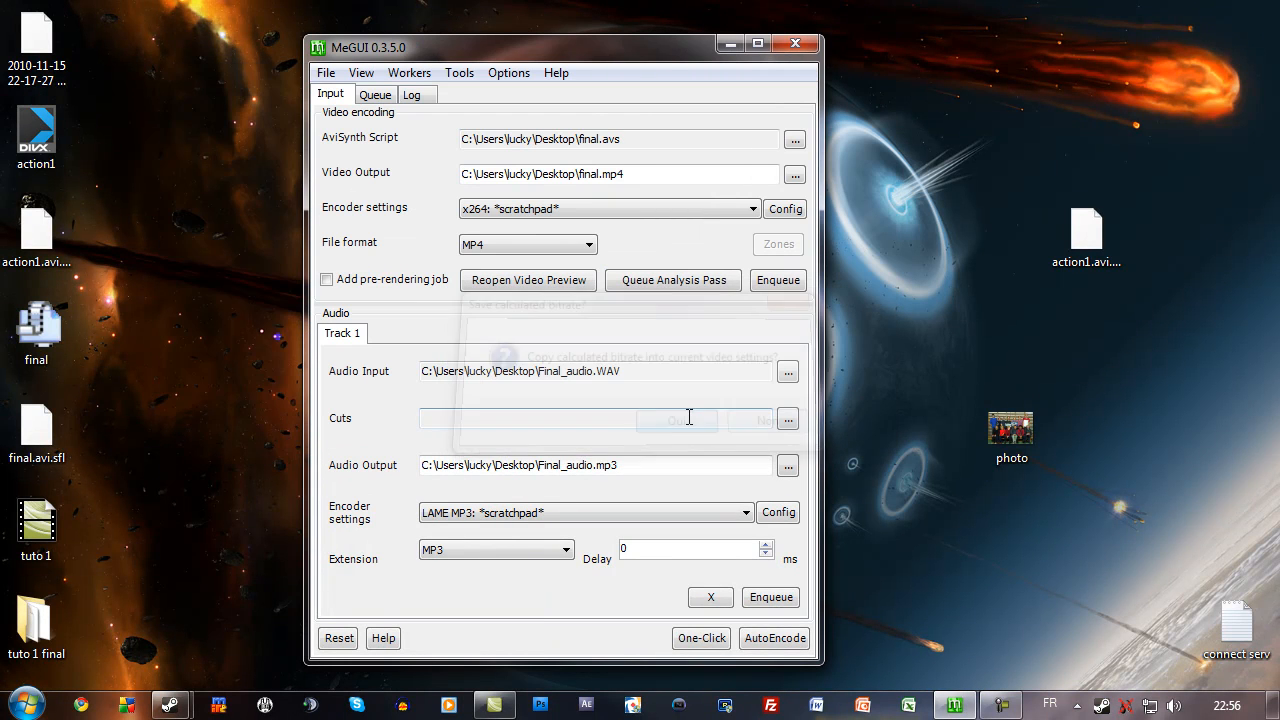
# Step: Open the automatic encoding settings and choose No Target Size (use profile settings)
pyautogui.moveTo(639, 54); pyautogui.dragTo(714, 48)
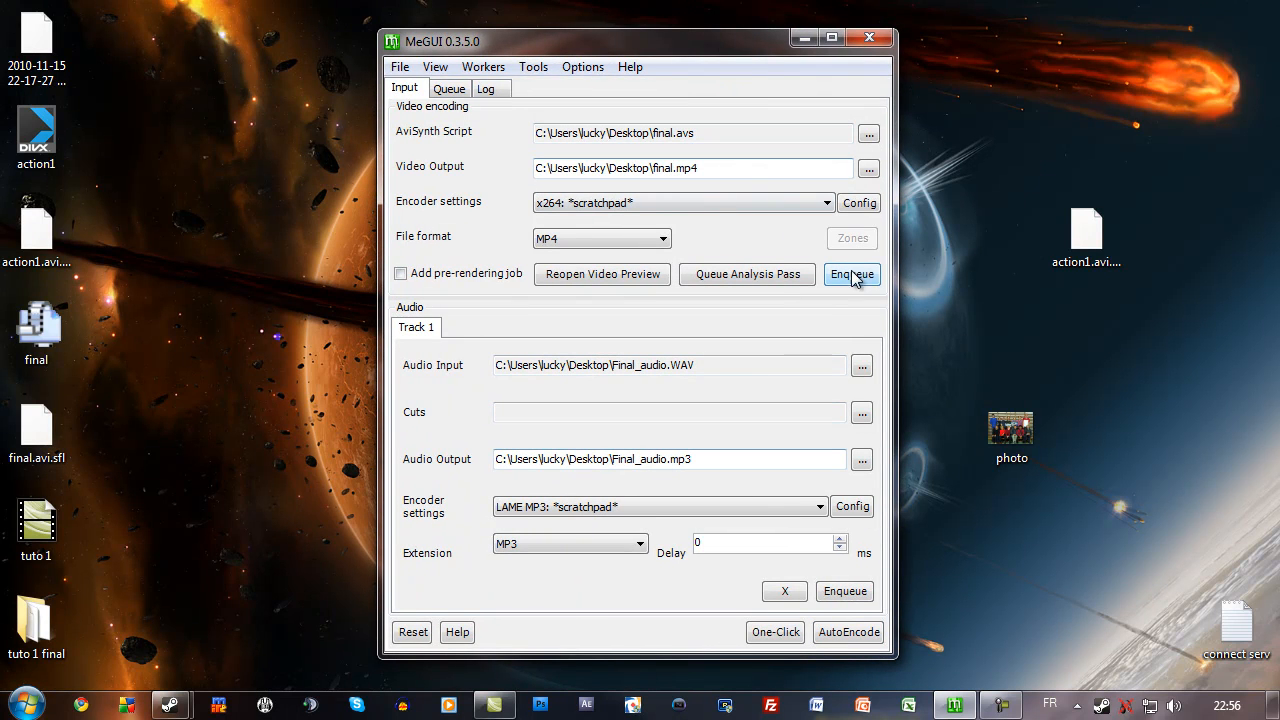
pyautogui.click(844, 634)
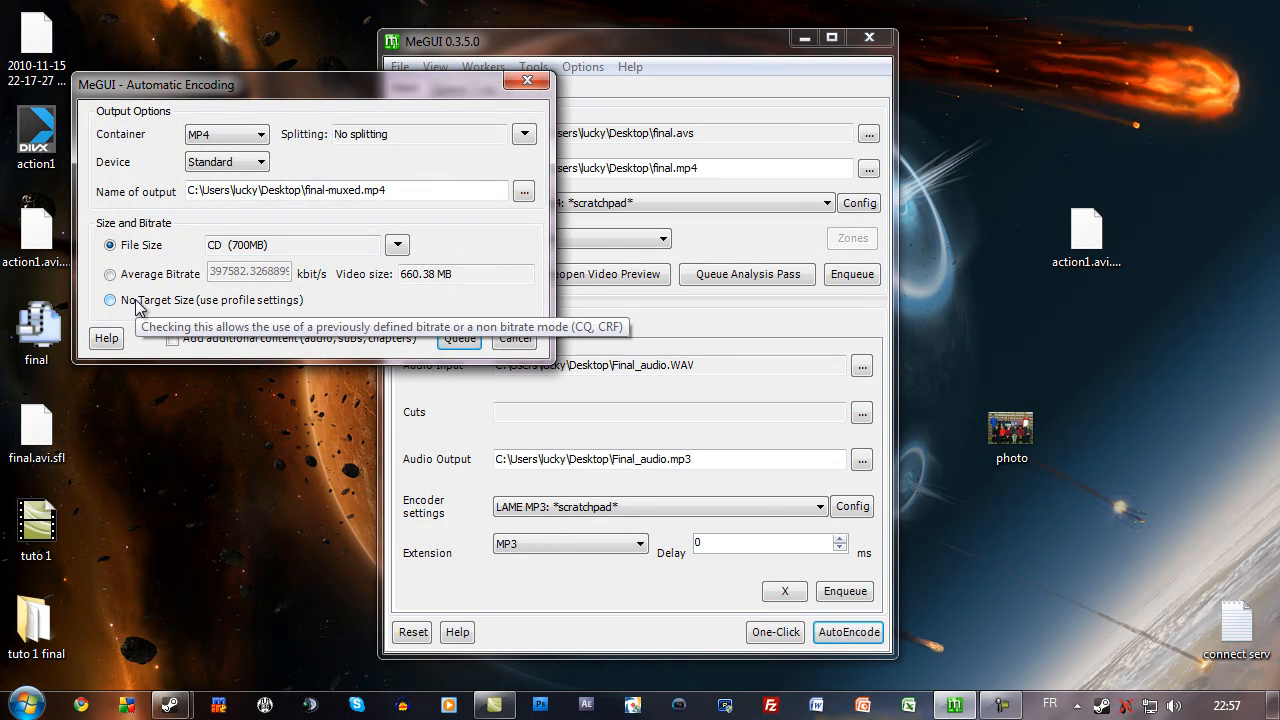
pyautogui.click(136, 305)
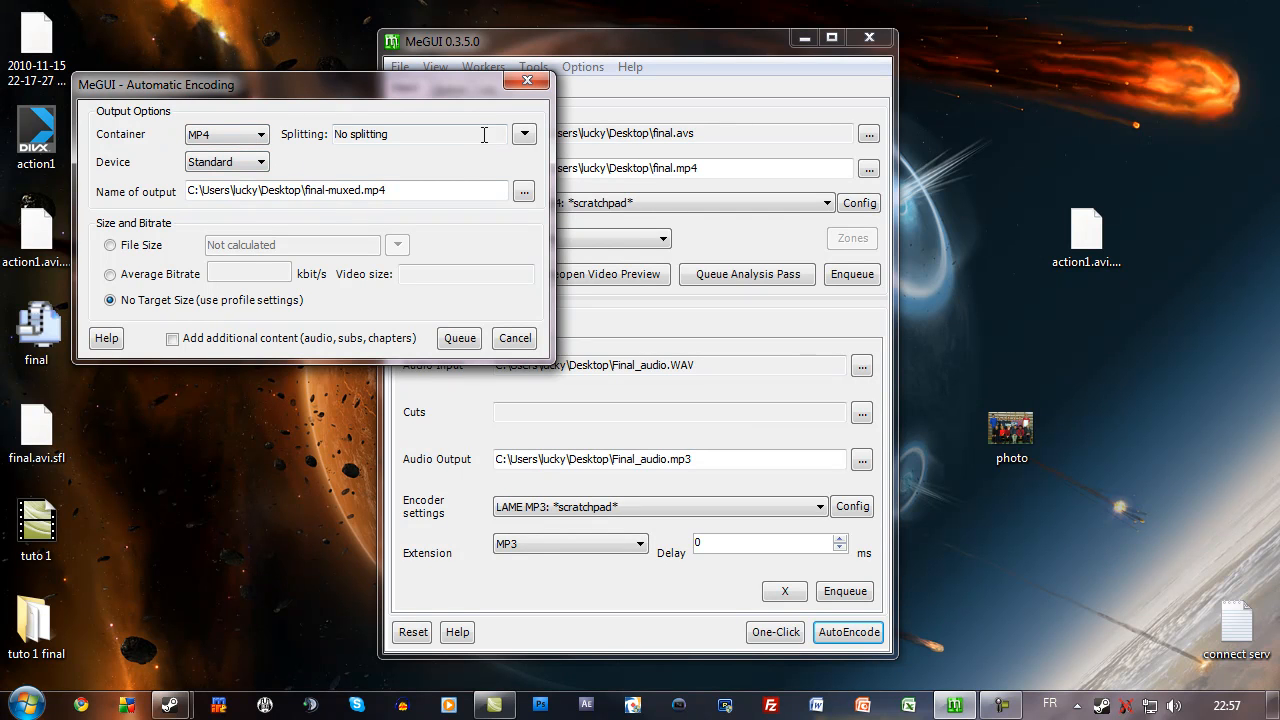
# Step: Keep the output unsplit and set its name to Final x264 as an MP4 file on the desktop
pyautogui.click(523, 135)
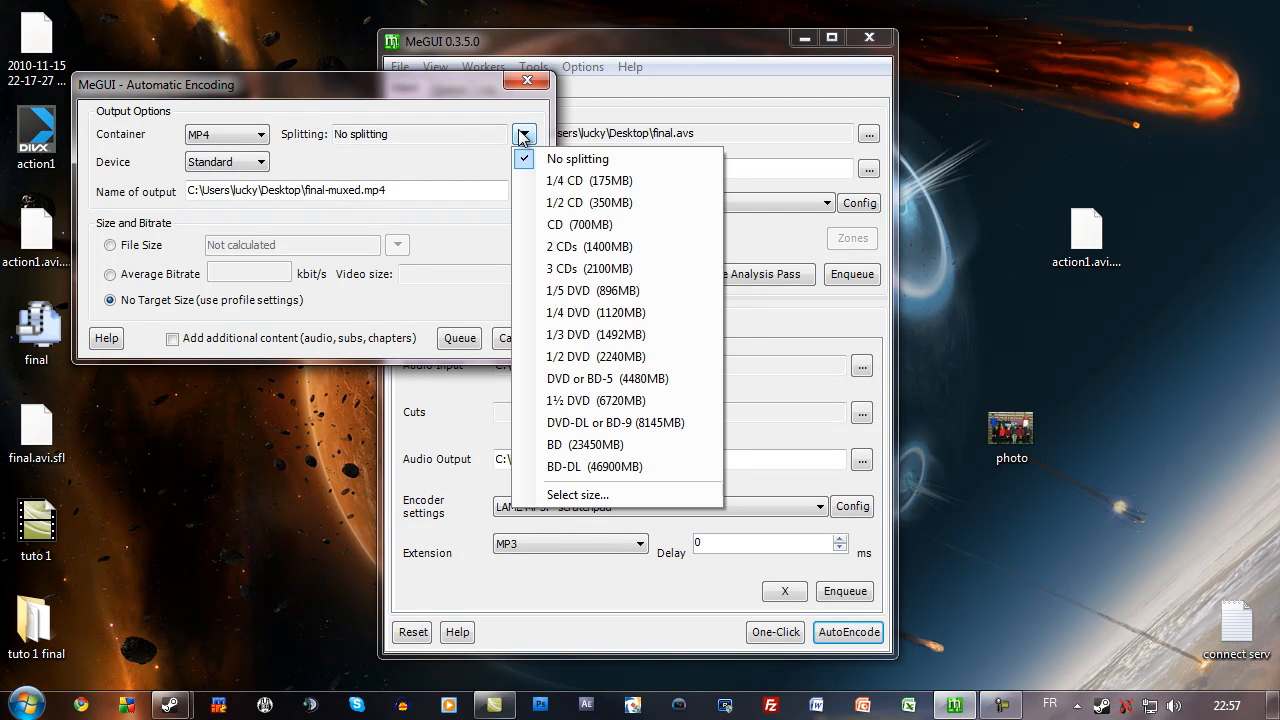
pyautogui.click(449, 150)
pyautogui.click(523, 190)
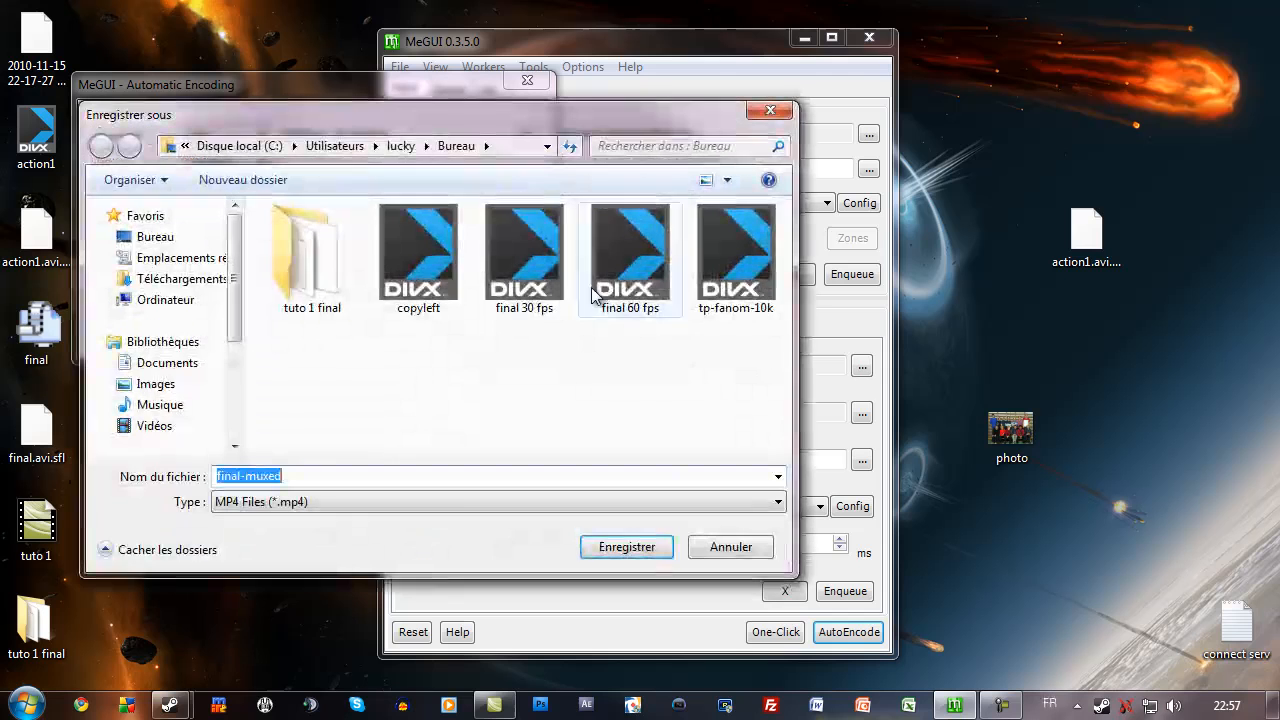
pyautogui.click(150, 238)
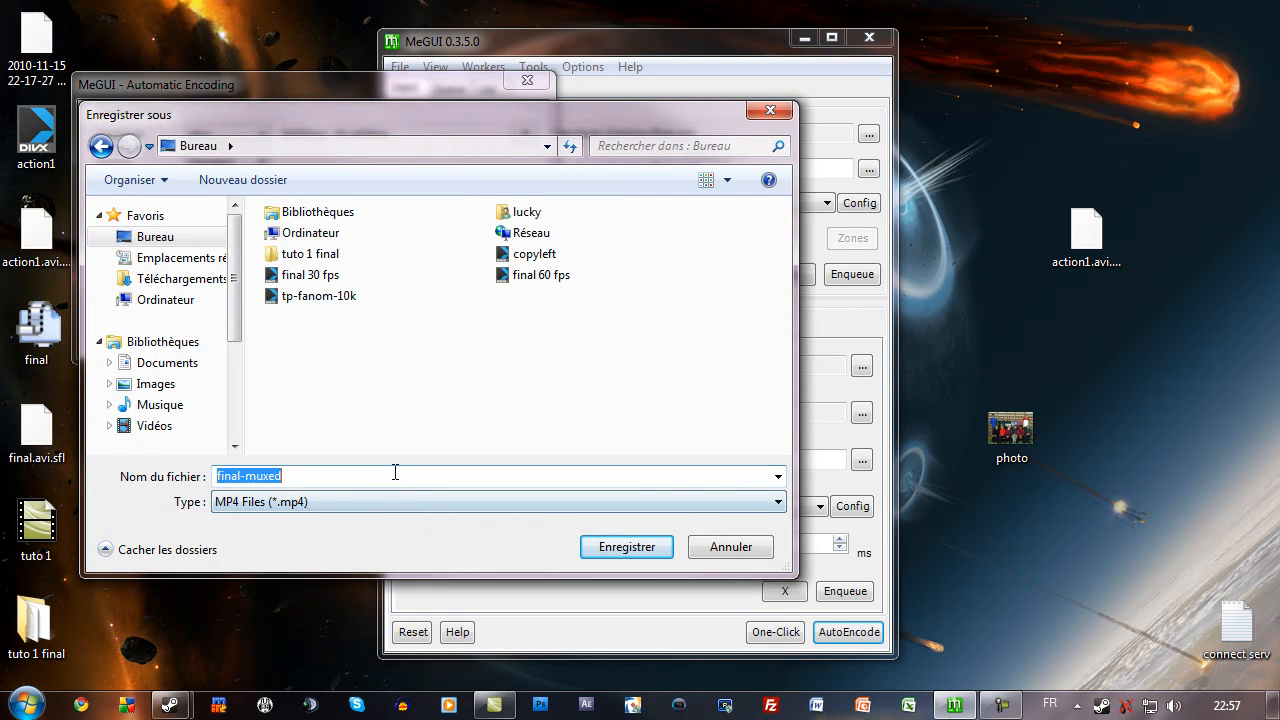
pyautogui.write('Final')
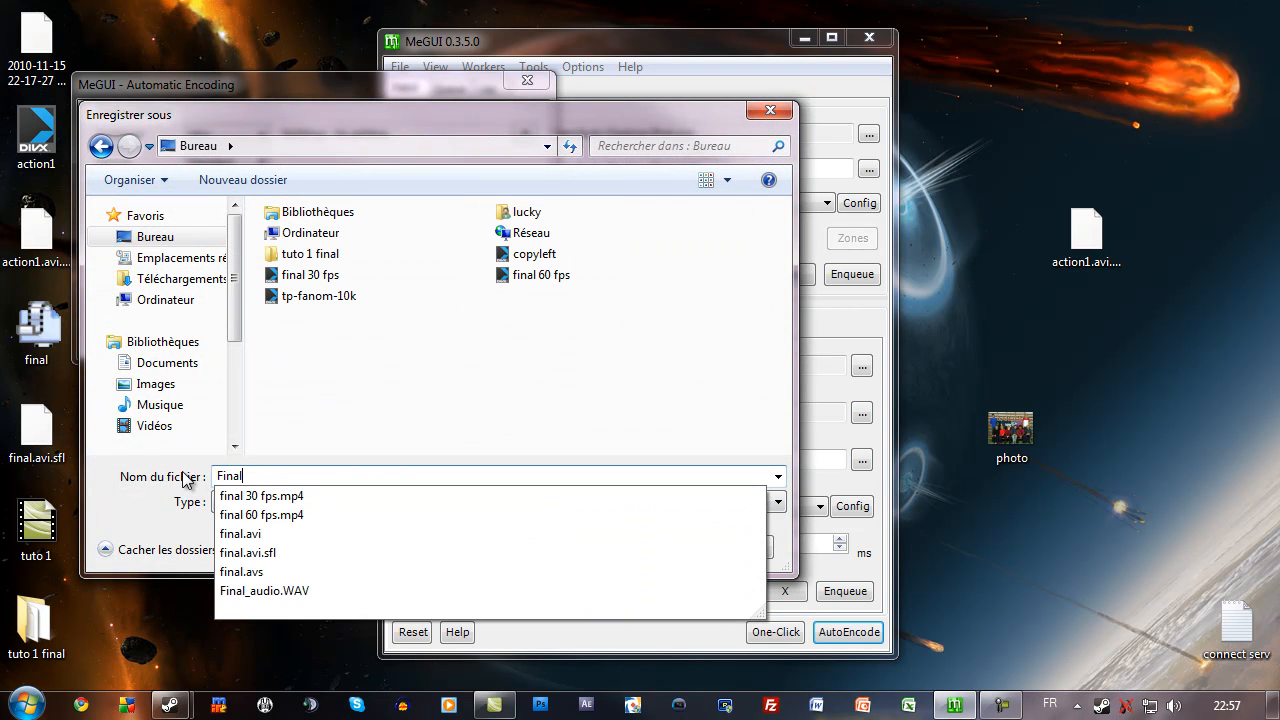
pyautogui.write(' x264')
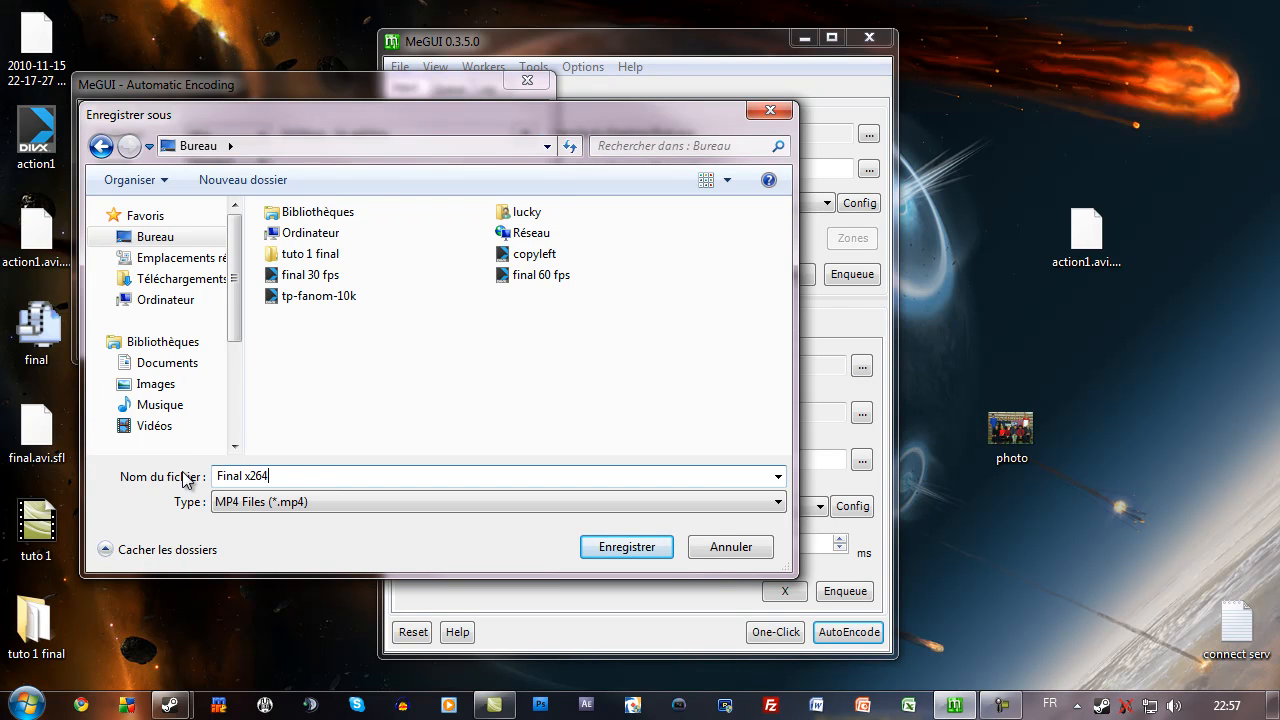
pyautogui.press('F4')
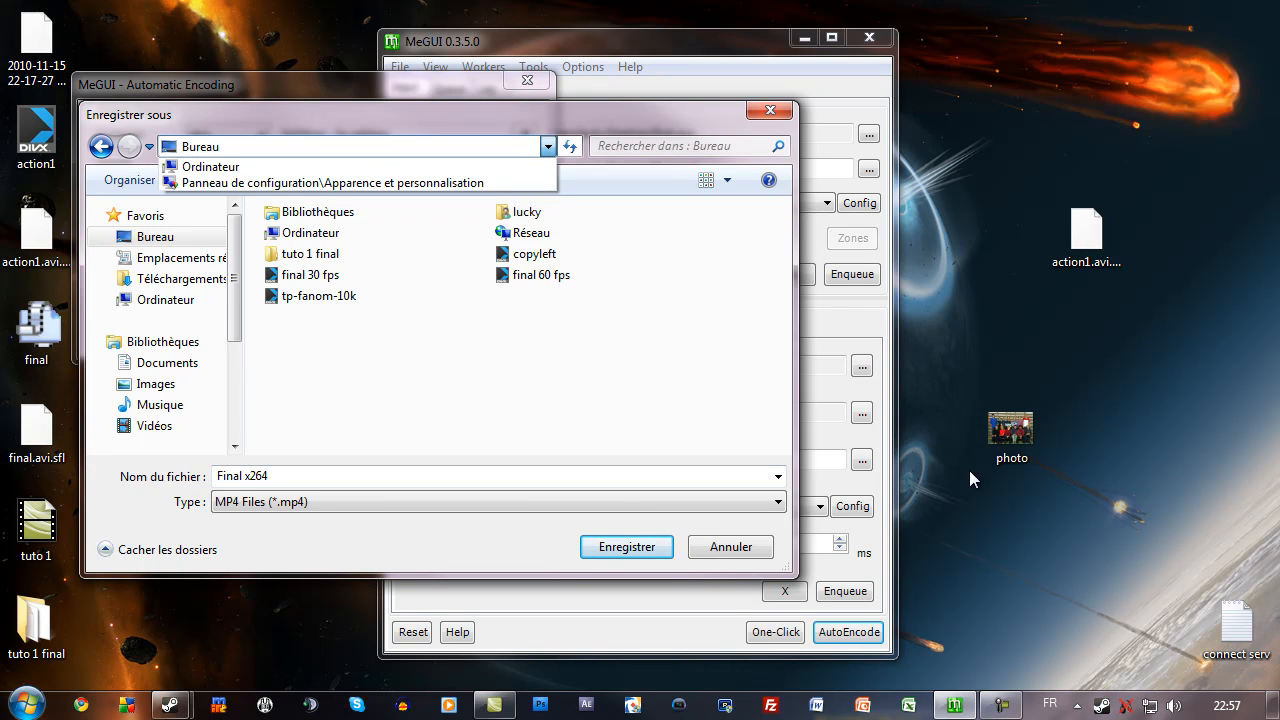
pyautogui.click(825, 438)
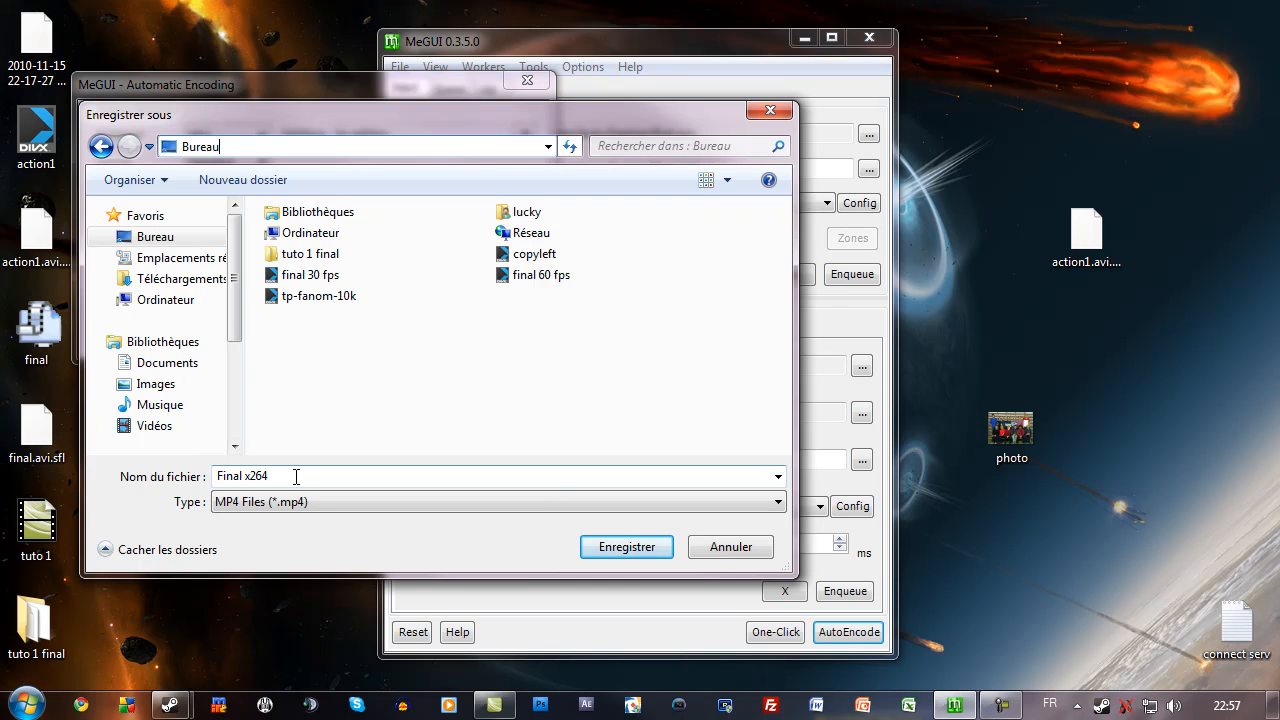
pyautogui.click(627, 546)
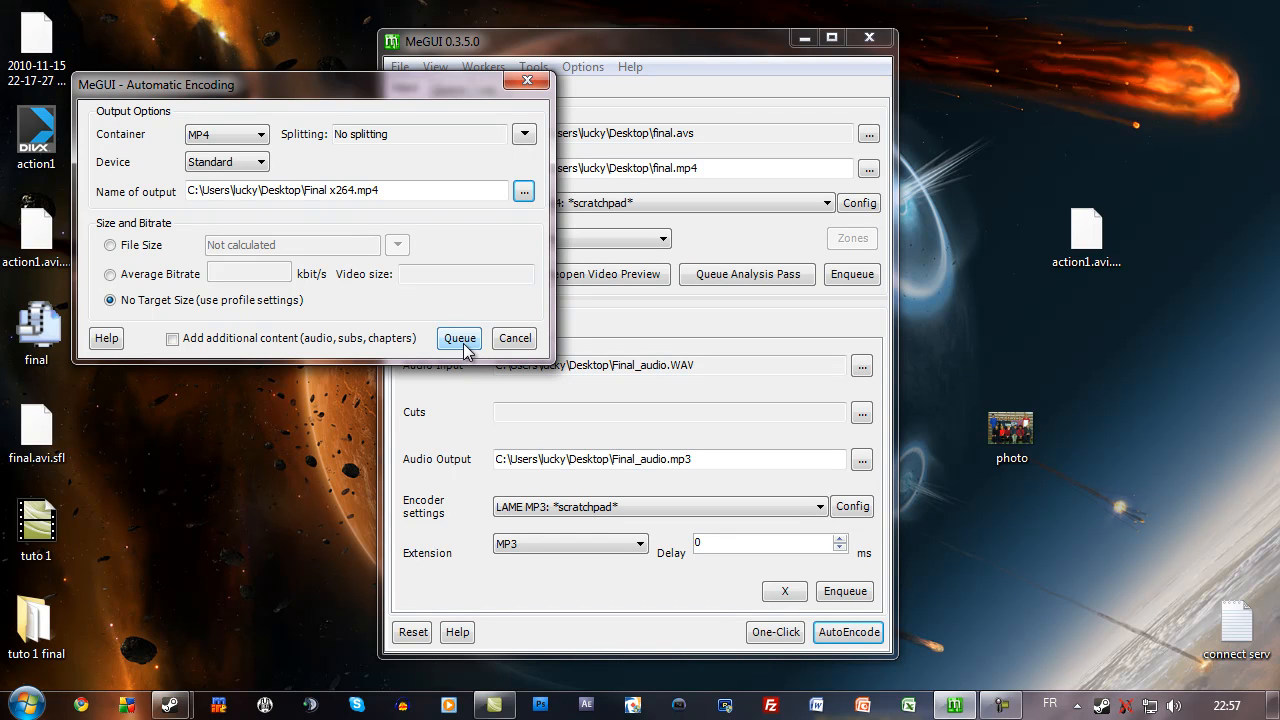
# Step: Queue the automatic encoding jobs, accept the YV12 conversion notice and start processing the job queue
pyautogui.click(462, 339)
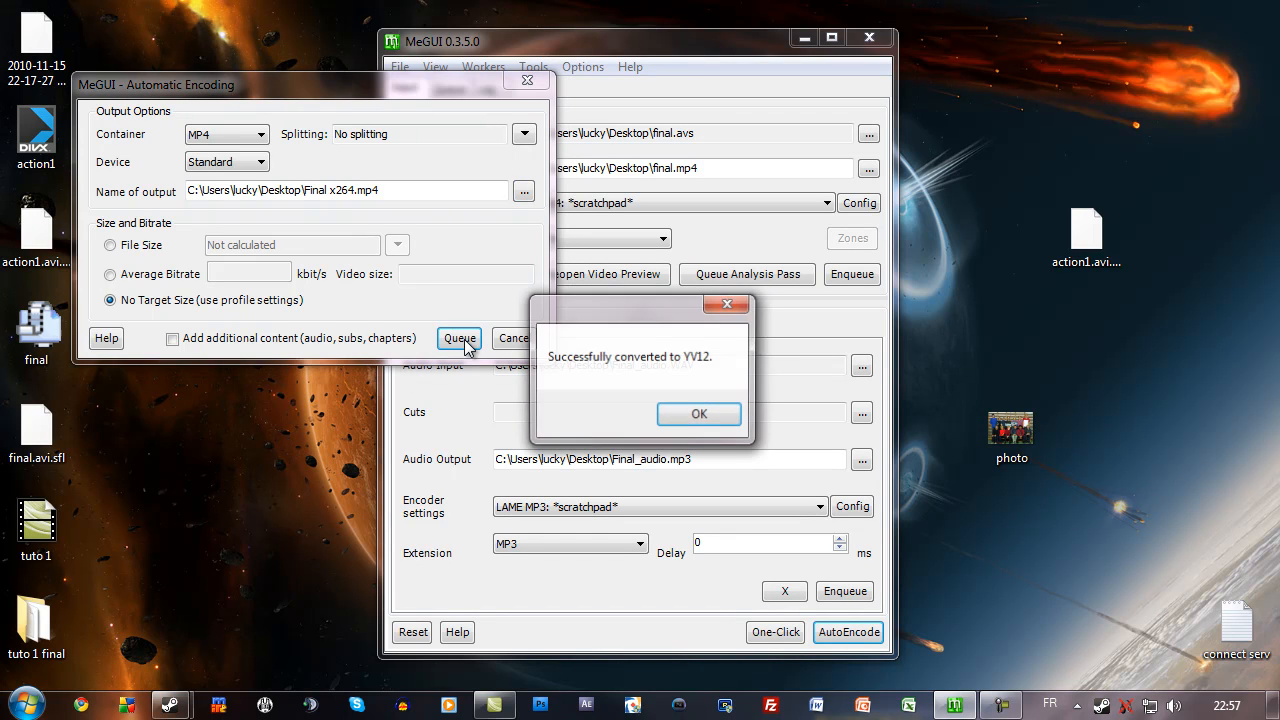
pyautogui.click(720, 413)
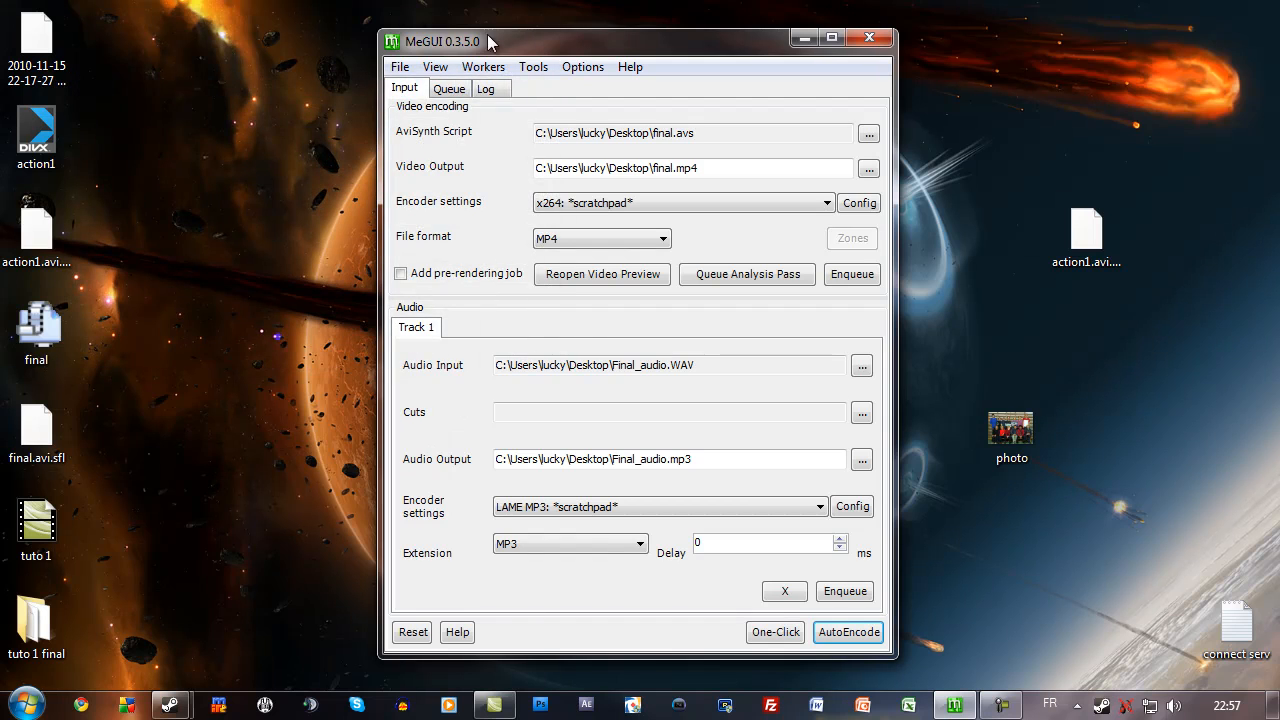
pyautogui.click(449, 89)
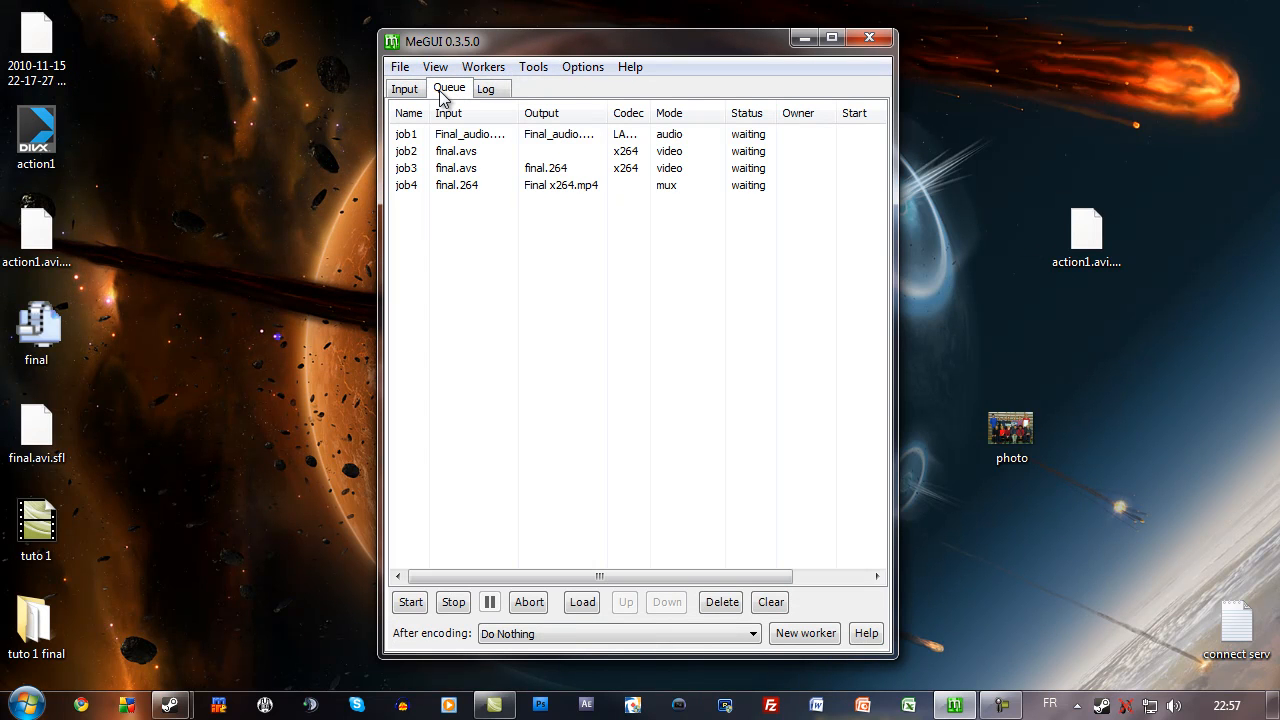
pyautogui.click(411, 602)
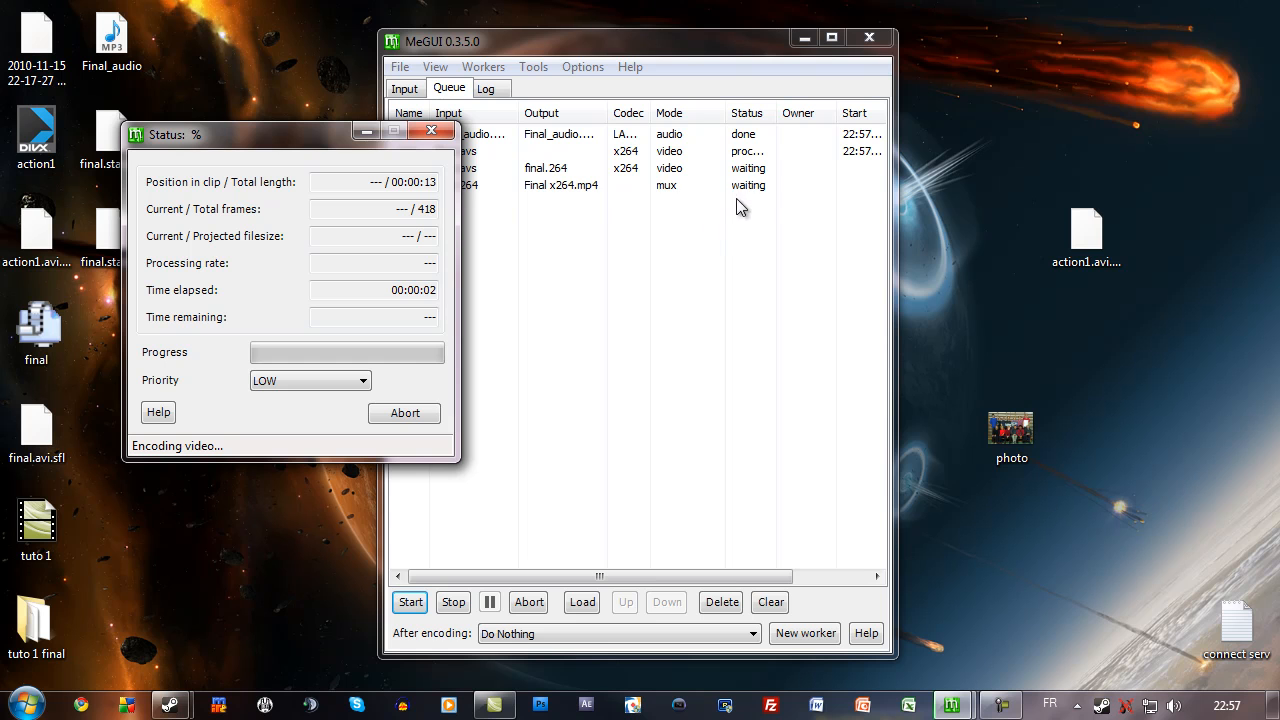
# Step: Switch to Chrome and search YouTube for "pomf et thud"
pyautogui.click(84, 706)
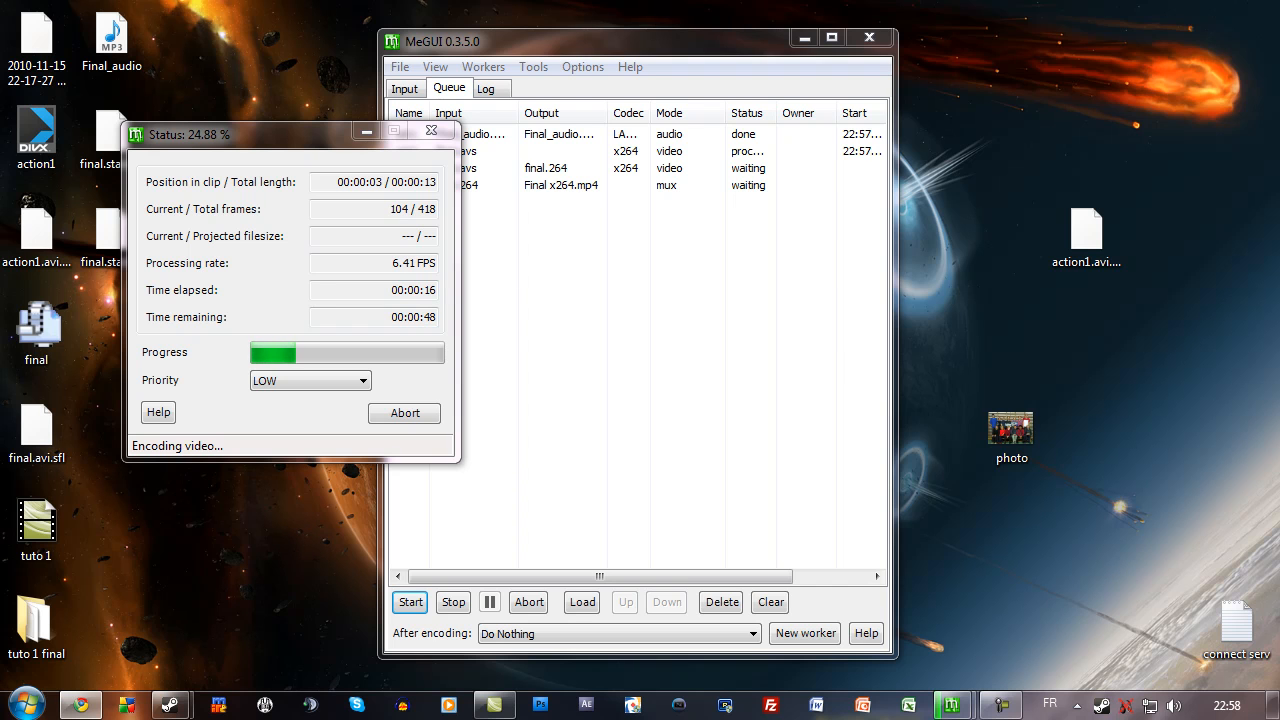
pyautogui.moveTo(1279, 92); pyautogui.dragTo(700, 1)
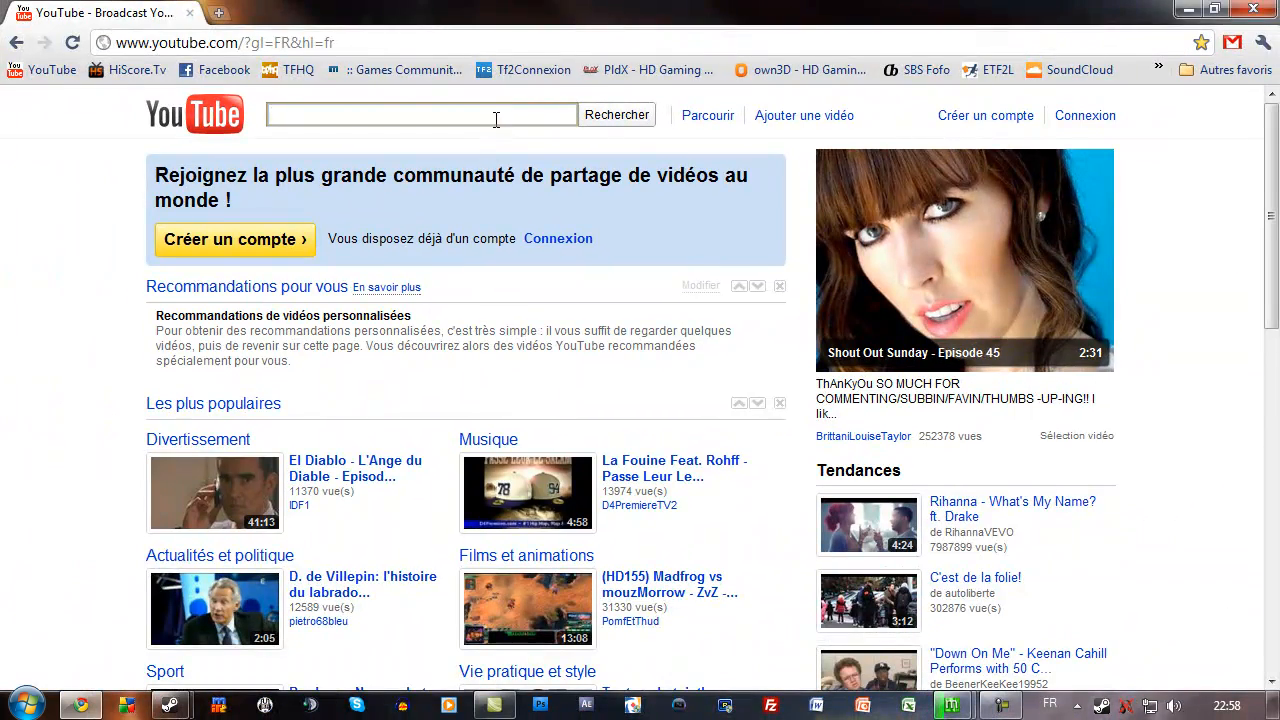
pyautogui.click(507, 115)
pyautogui.write('pomf')
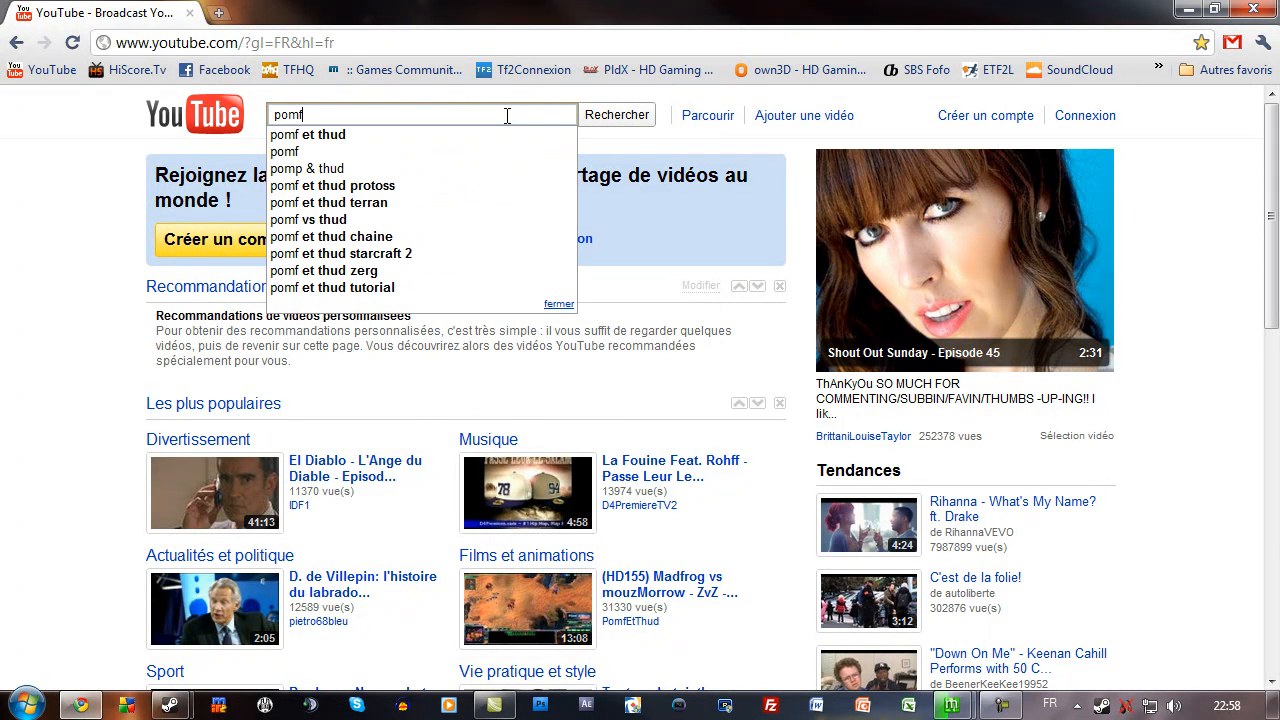
pyautogui.write(' et thud')
pyautogui.press('Return')
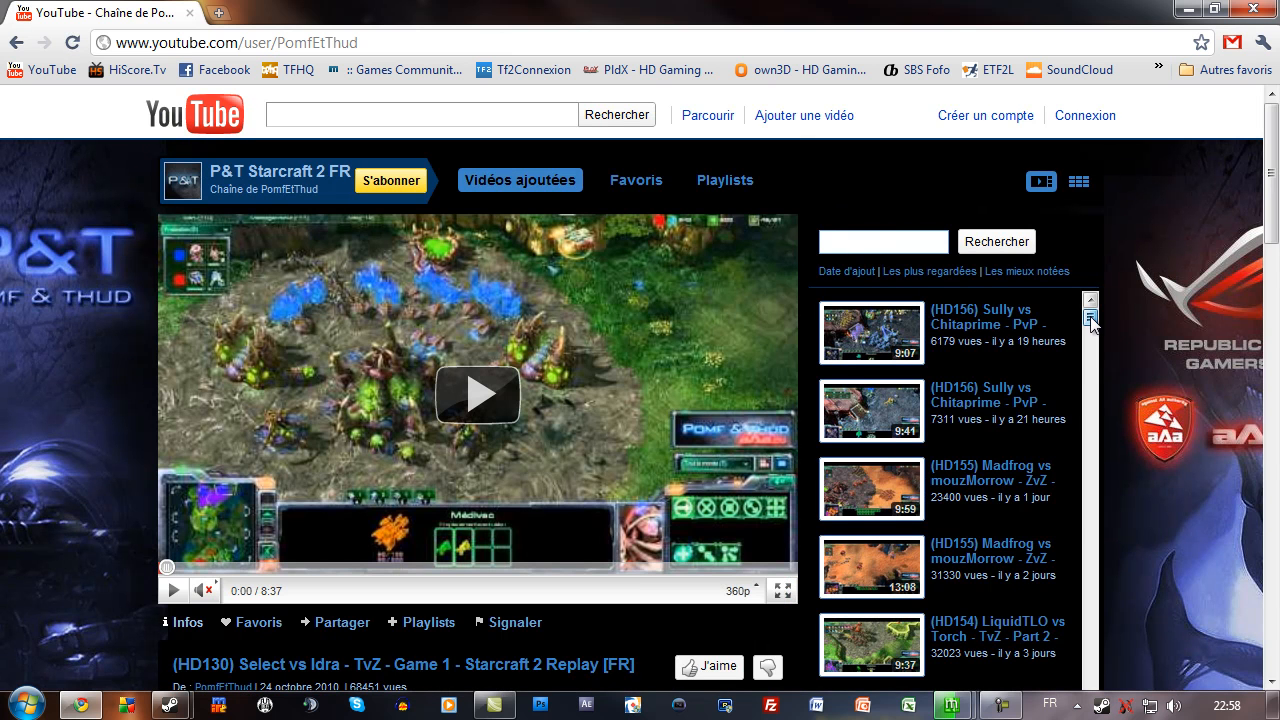
# Step: Play the featured video on the PomfEtThud channel, unmute it and set its quality to 720p
pyautogui.scroll(-3, 1090, 320)
pyautogui.scroll(3, 1090, 320)
pyautogui.moveTo(210, 596)
pyautogui.moveTo(225, 592); pyautogui.dragTo(263, 592)
pyautogui.click(478, 395)
pyautogui.click(737, 591)
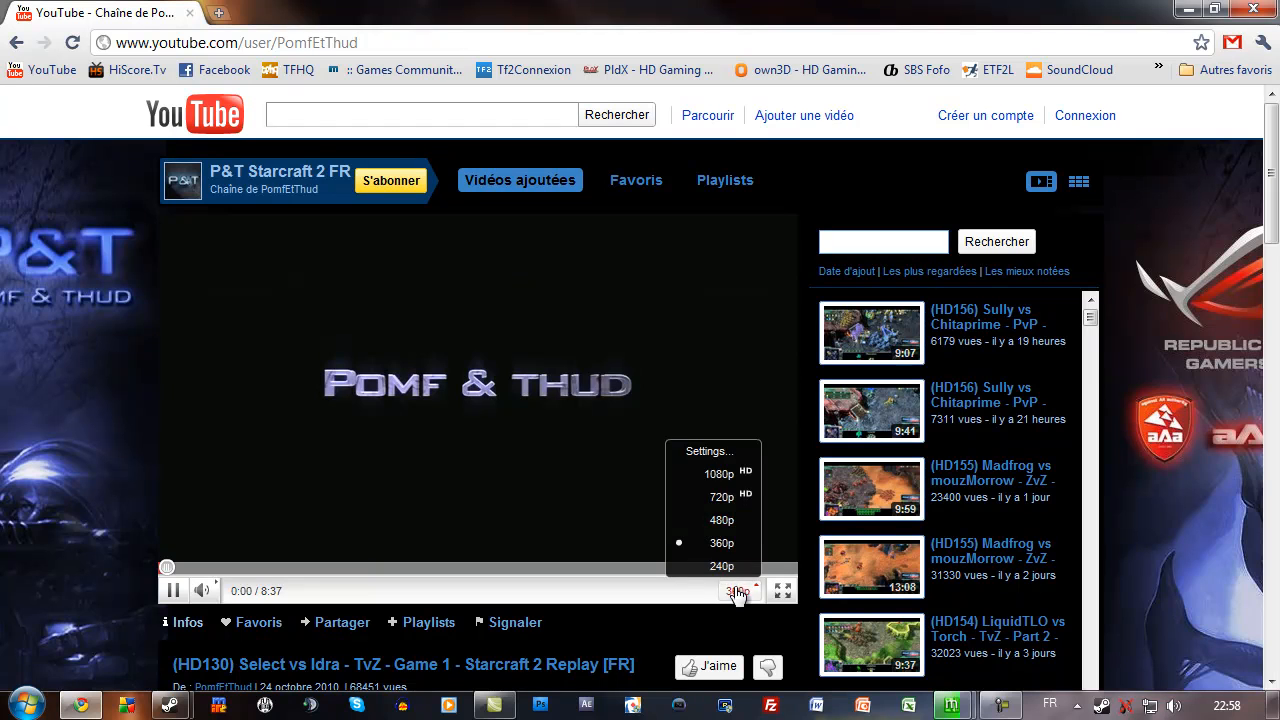
pyautogui.click(722, 497)
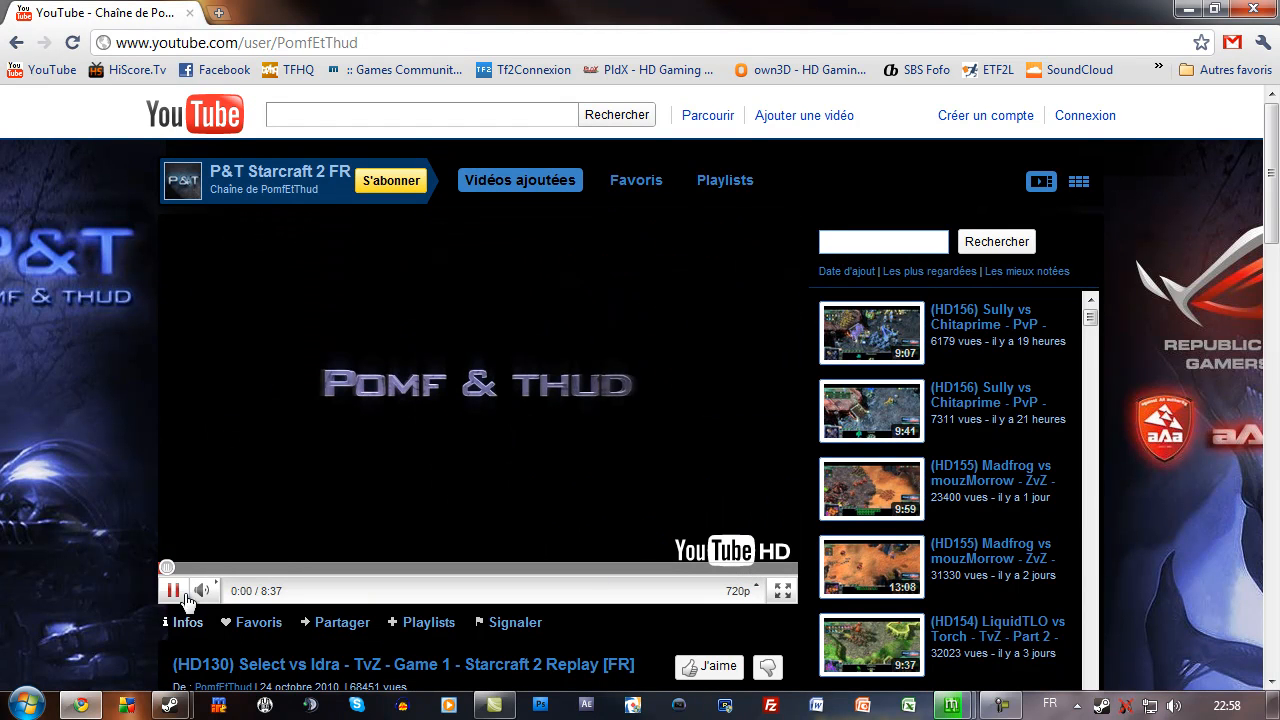
# Step: Skip the channel video to about 1:36, raise its volume slightly and pause it
pyautogui.click(283, 566)
pyautogui.moveTo(206, 588)
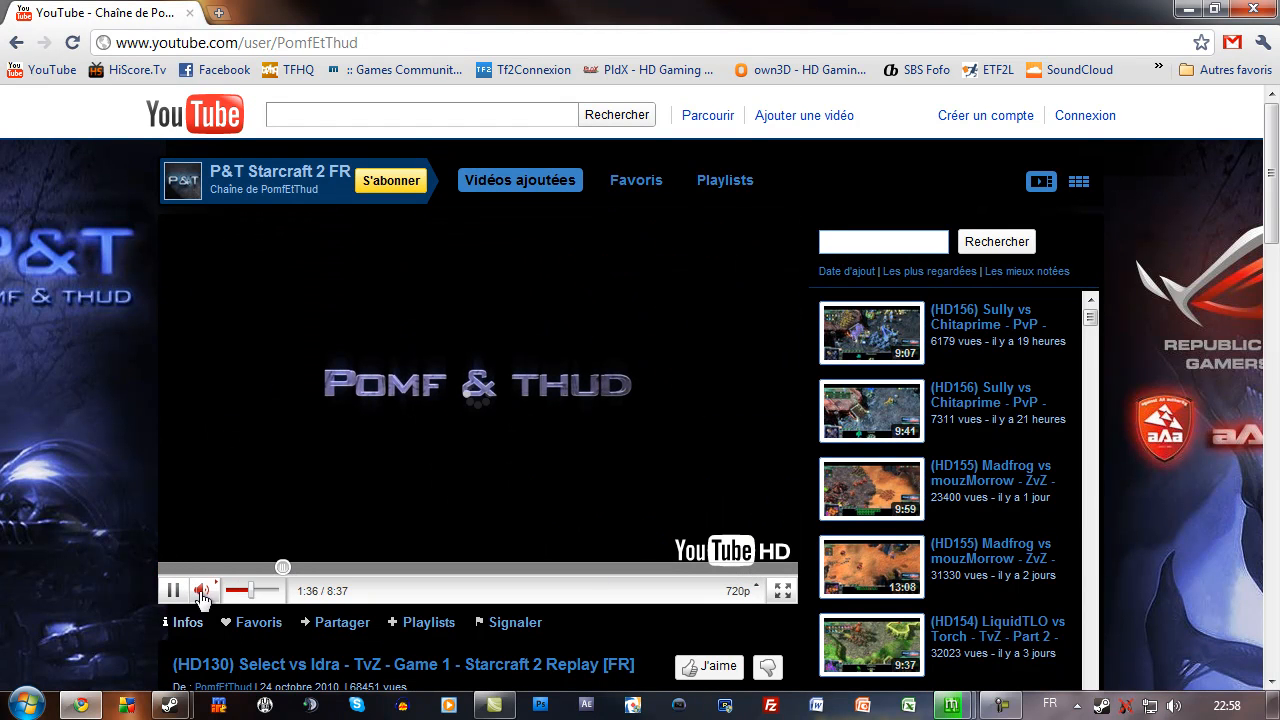
pyautogui.moveTo(253, 597); pyautogui.dragTo(268, 594)
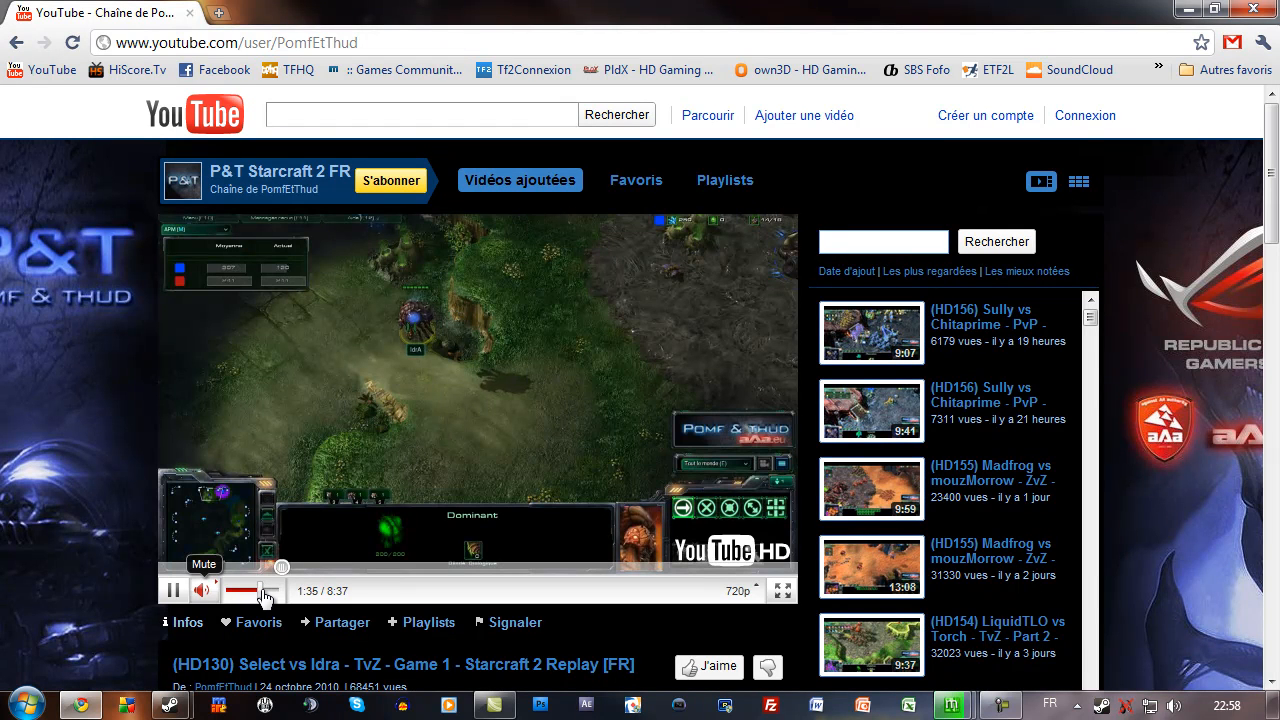
pyautogui.click(174, 598)
# Step: Browse the channel's video list, open the bookmarked TF2 Connexion site and look through its home page
pyautogui.moveTo(930, 13); pyautogui.dragTo(852, 10)
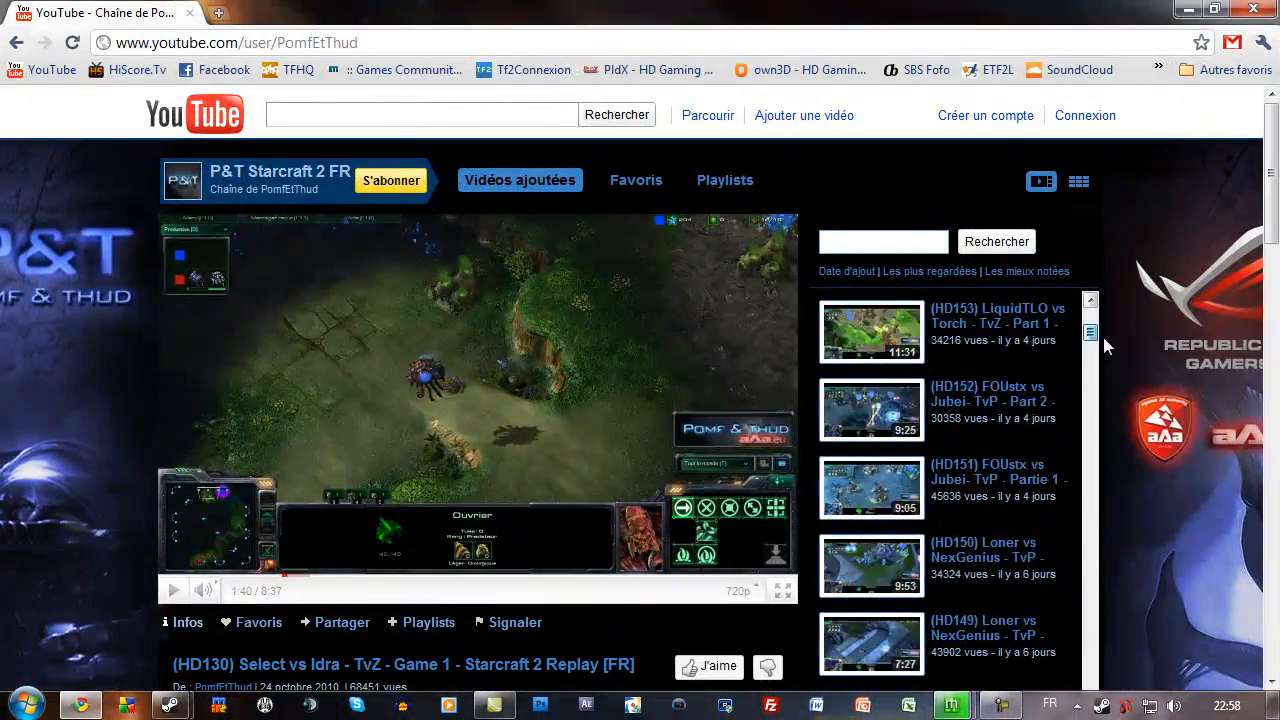
pyautogui.moveTo(747, 12)
pyautogui.mouseDown()
pyautogui.moveTo(747, 51)
pyautogui.moveTo(745, 5)
pyautogui.mouseUp()
pyautogui.click(495, 70)
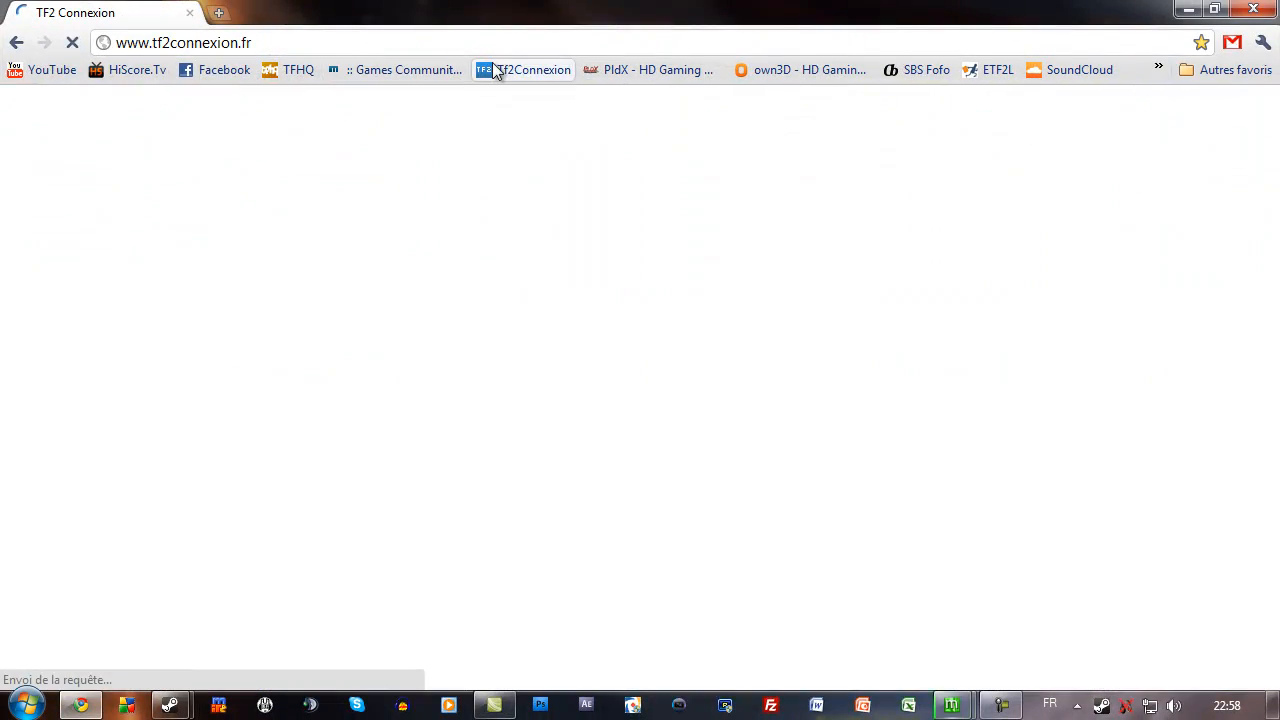
pyautogui.scroll(-3, 663, 357)
pyautogui.scroll(3, 660, 358)
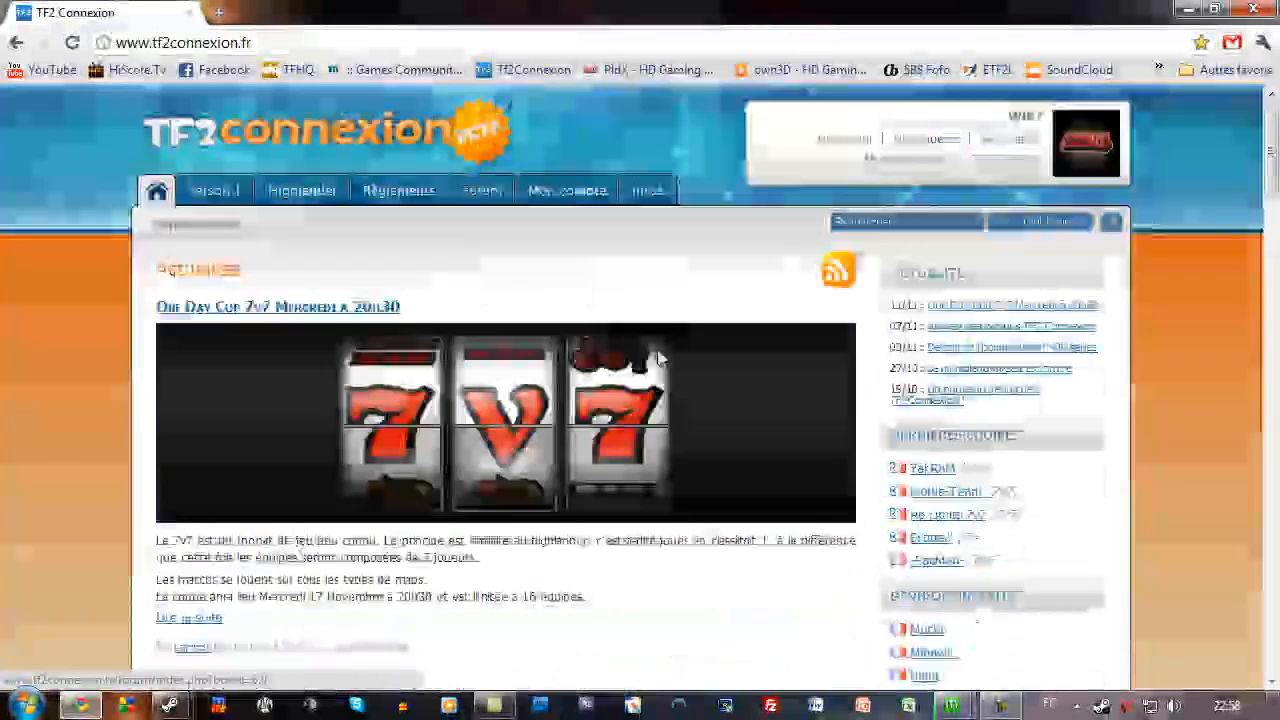
pyautogui.scroll(-5, 584, 342)
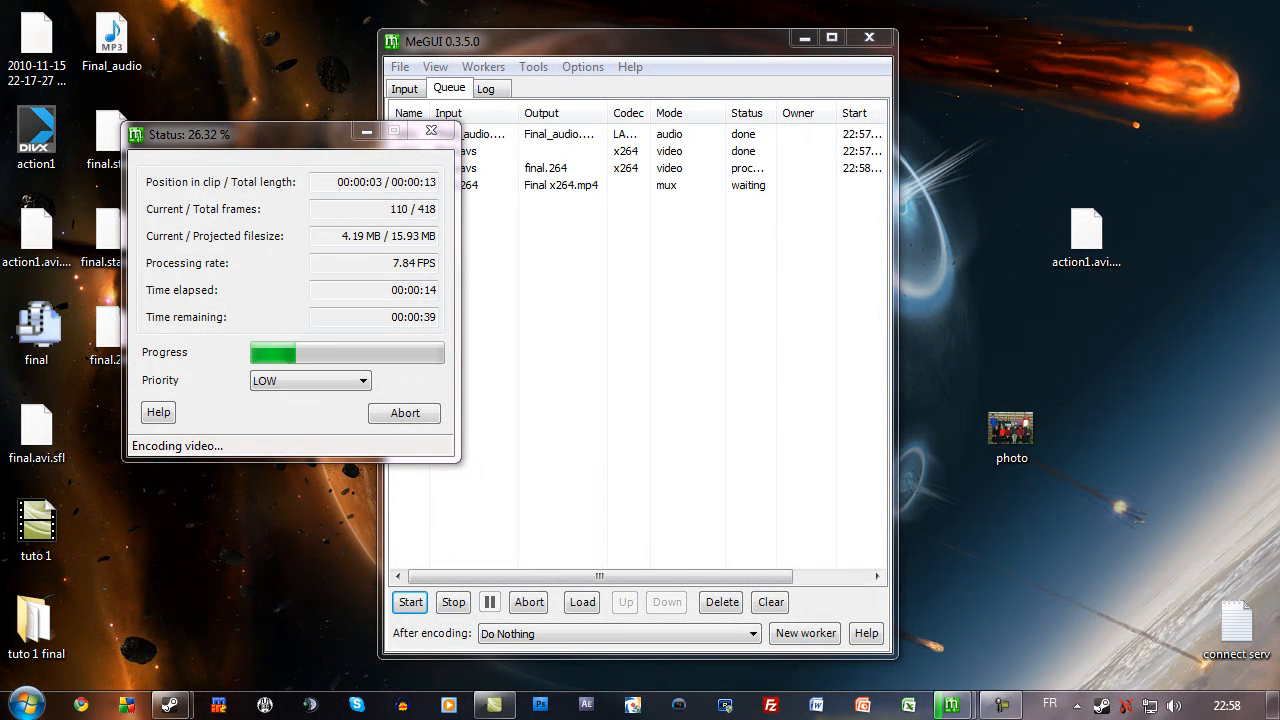
pyautogui.moveTo(290, 132); pyautogui.dragTo(307, 128)
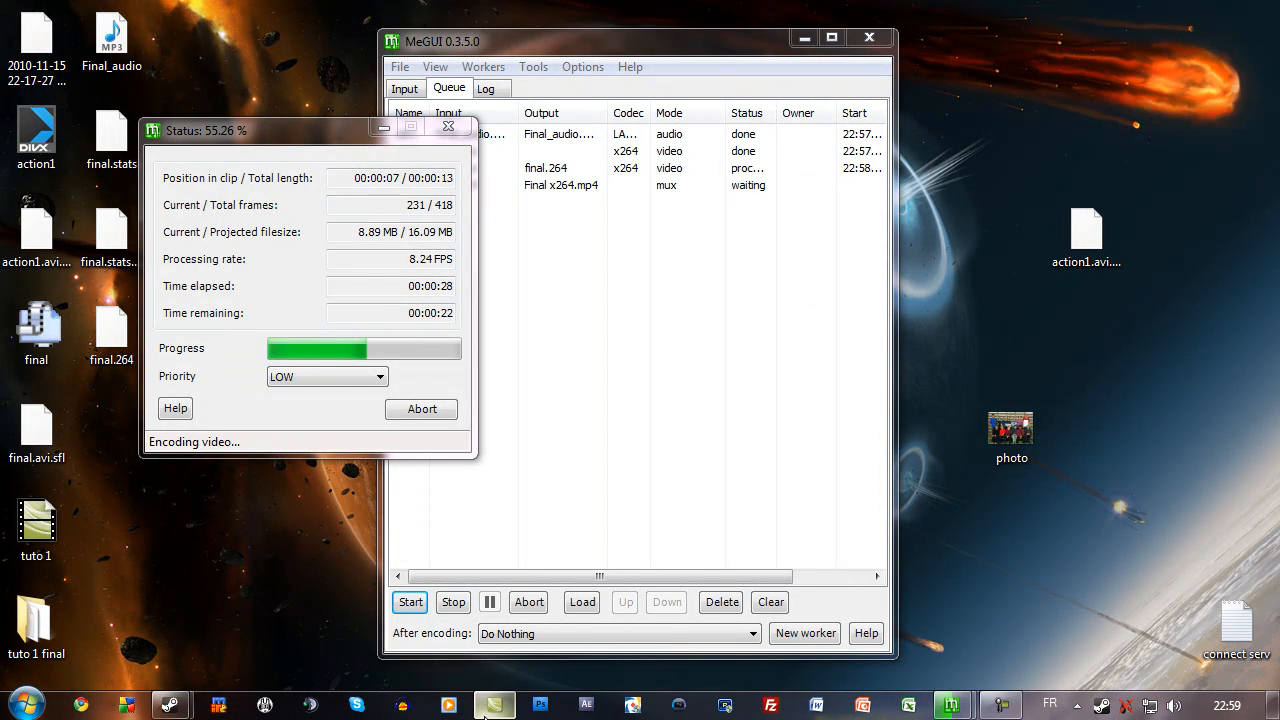
pyautogui.moveTo(490, 712)
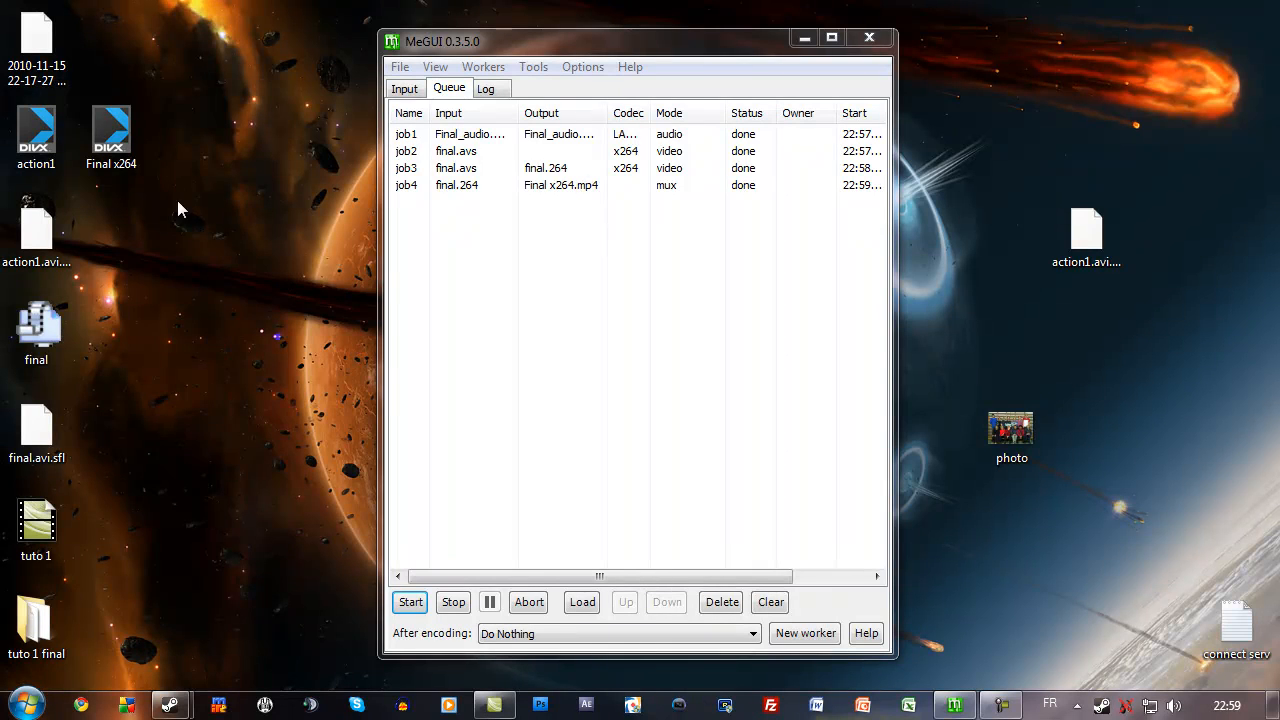
# Step: Examine the general properties and details of the Final x264 file on the desktop, closing the properties when done
pyautogui.rightClick(122, 129)
pyautogui.click(157, 108)
pyautogui.rightClick(131, 129)
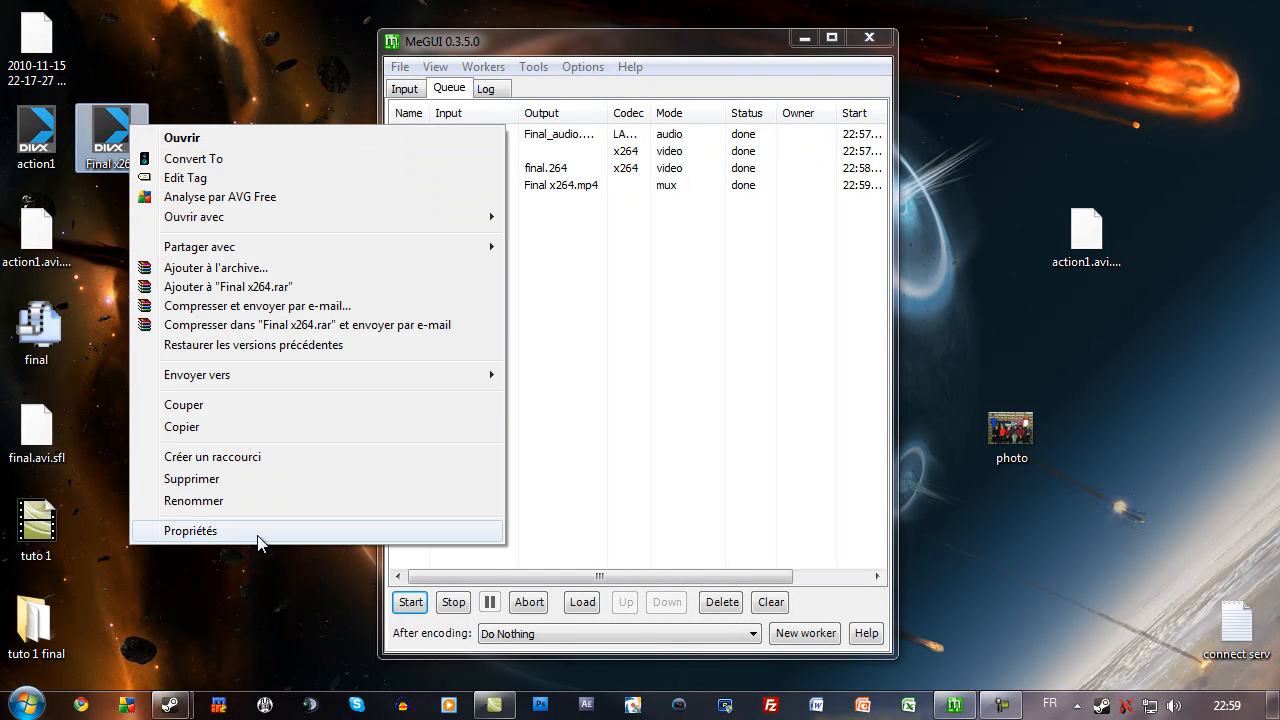
pyautogui.click(258, 540)
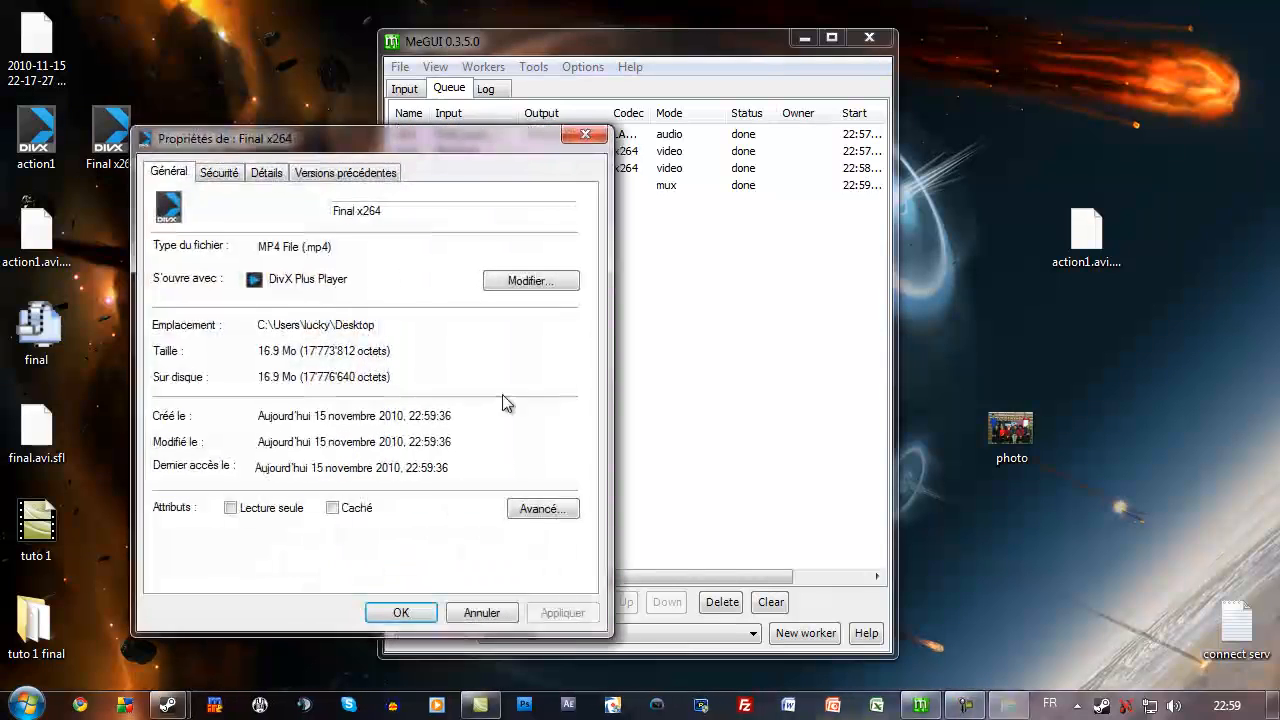
pyautogui.click(284, 174)
pyautogui.click(585, 134)
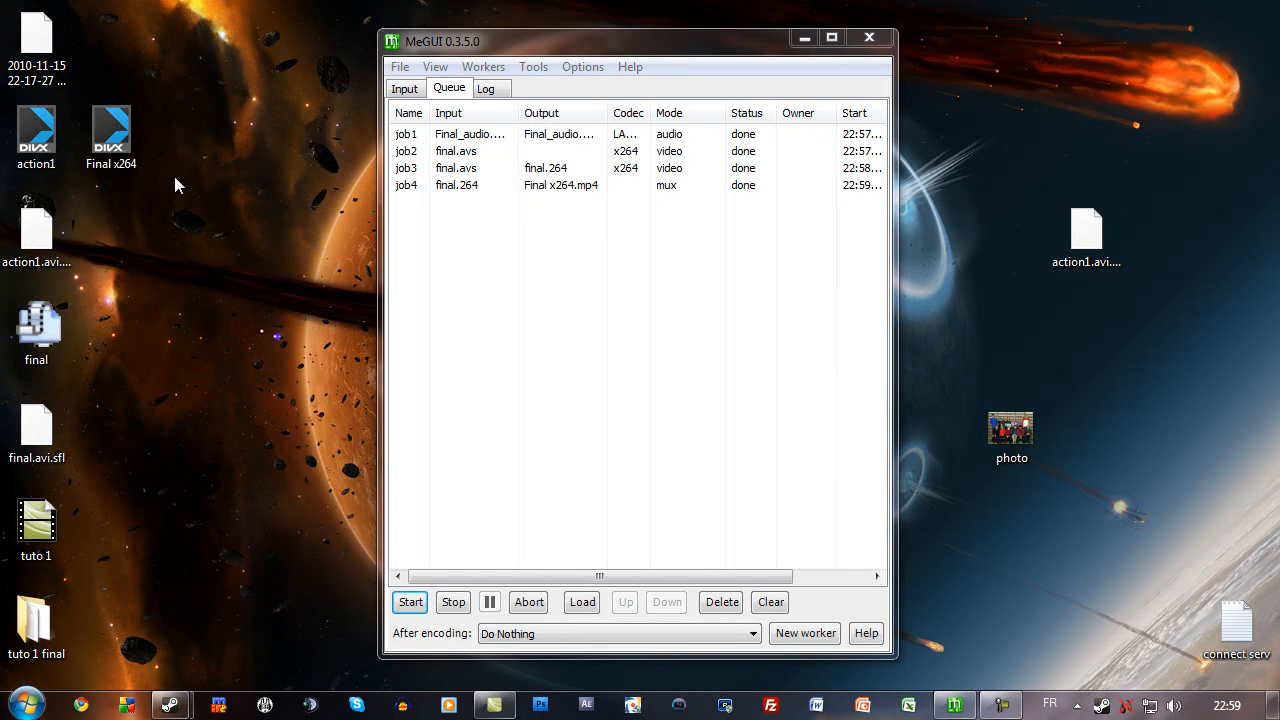
# Step: Play the Final x264 video full screen in DivX Plus Player with the volume lowered, and close the player
pyautogui.doubleClick(136, 152)
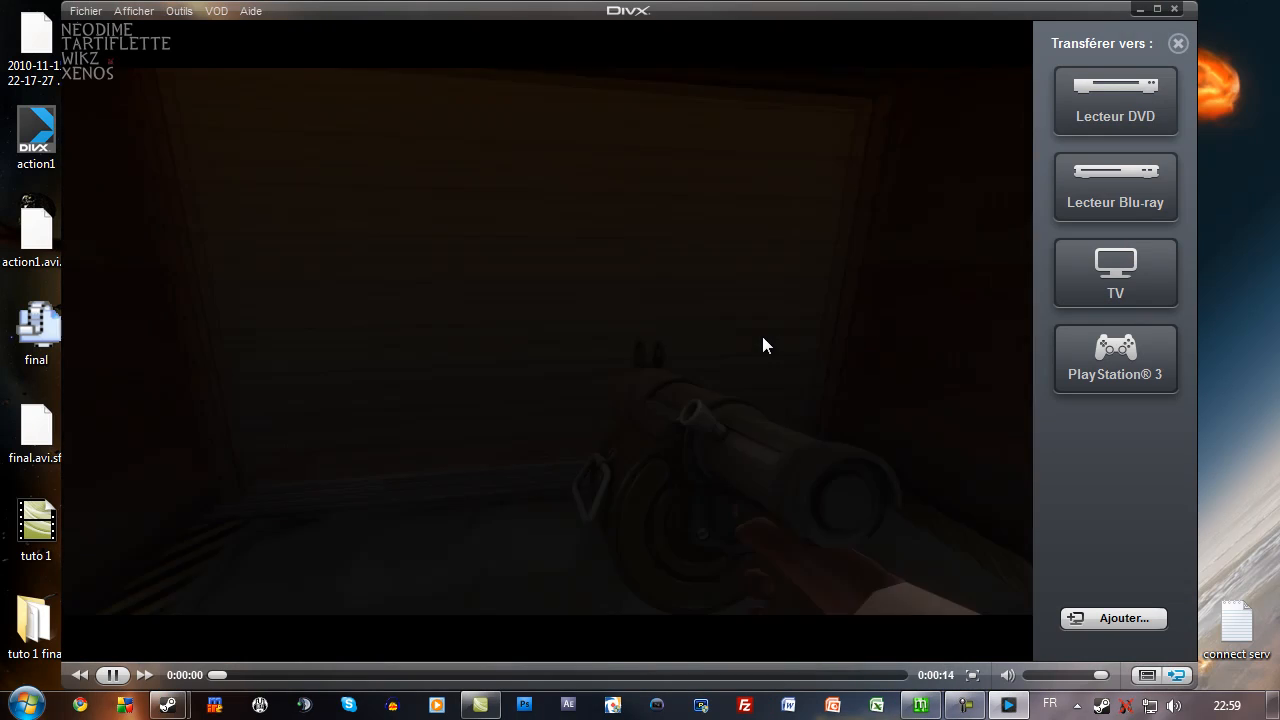
pyautogui.doubleClick(762, 336)
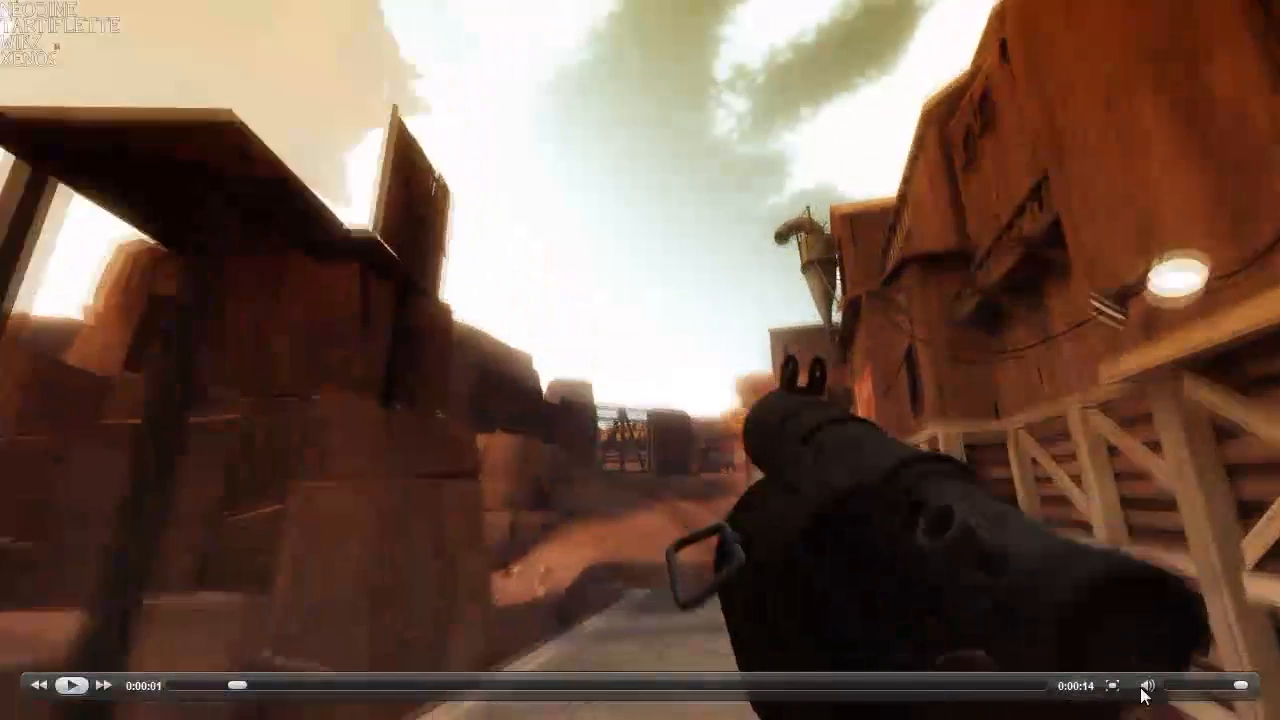
pyautogui.moveTo(1220, 687); pyautogui.dragTo(1199, 684)
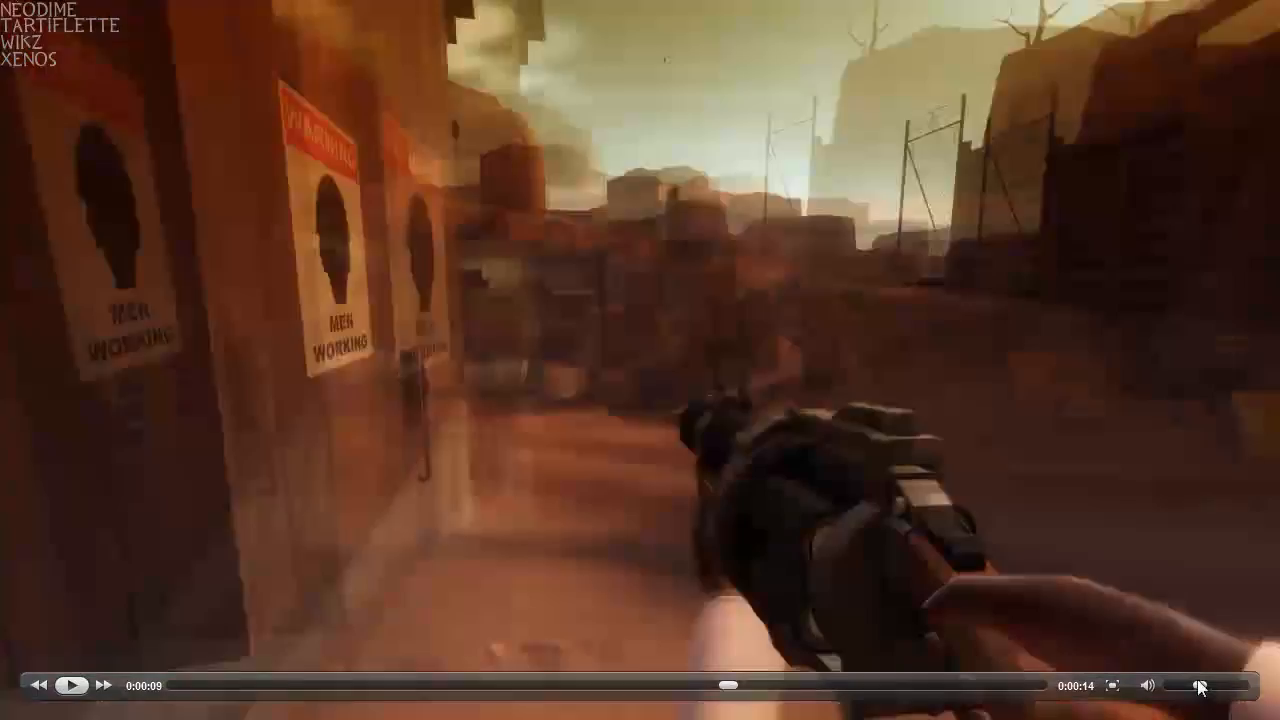
pyautogui.moveTo(1199, 684); pyautogui.dragTo(1189, 688)
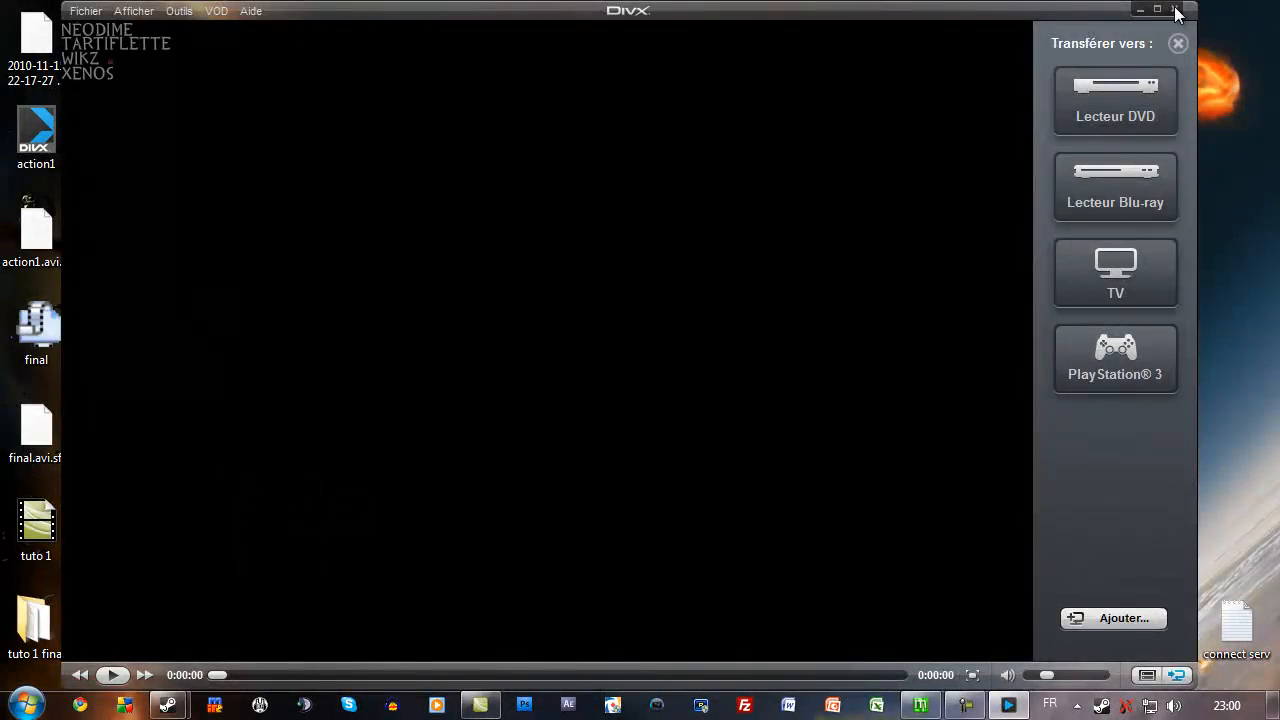
pyautogui.click(1176, 12)
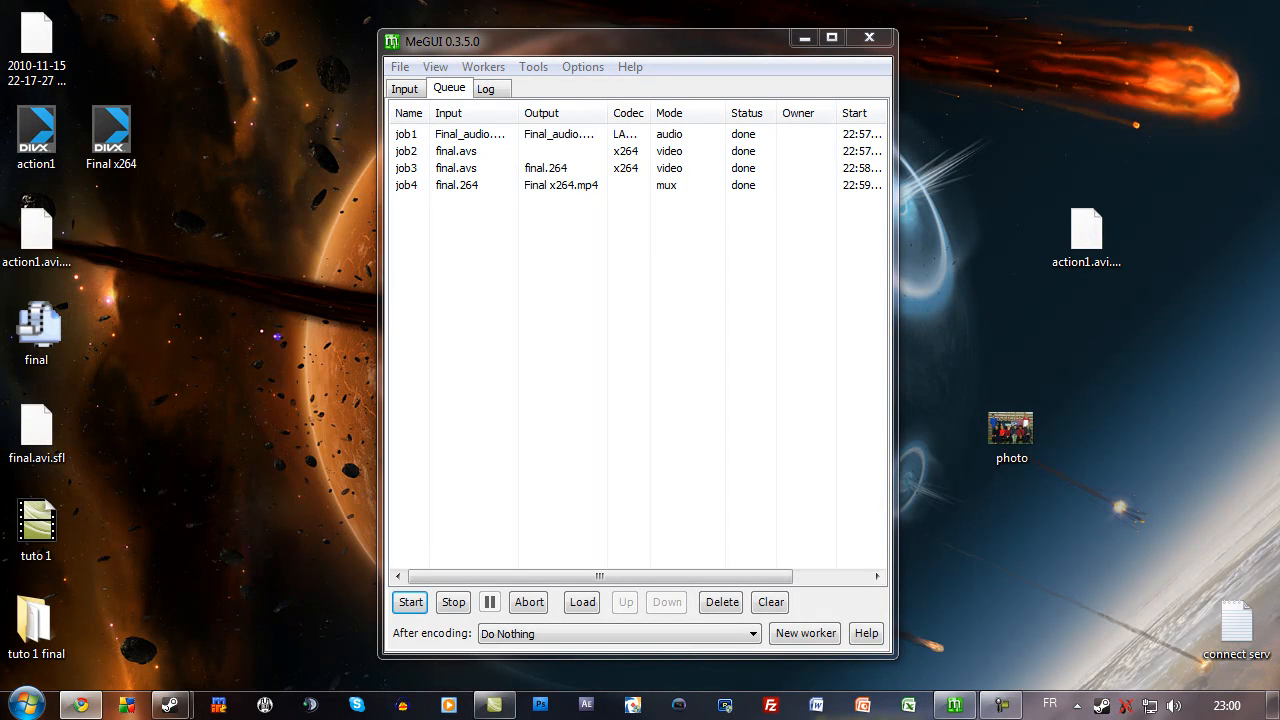
# Step: Switch to the Dany Brillant video on YouTube, raise its volume and skip ahead to about 0:30
pyautogui.moveTo(1279, 140); pyautogui.dragTo(734, 2)
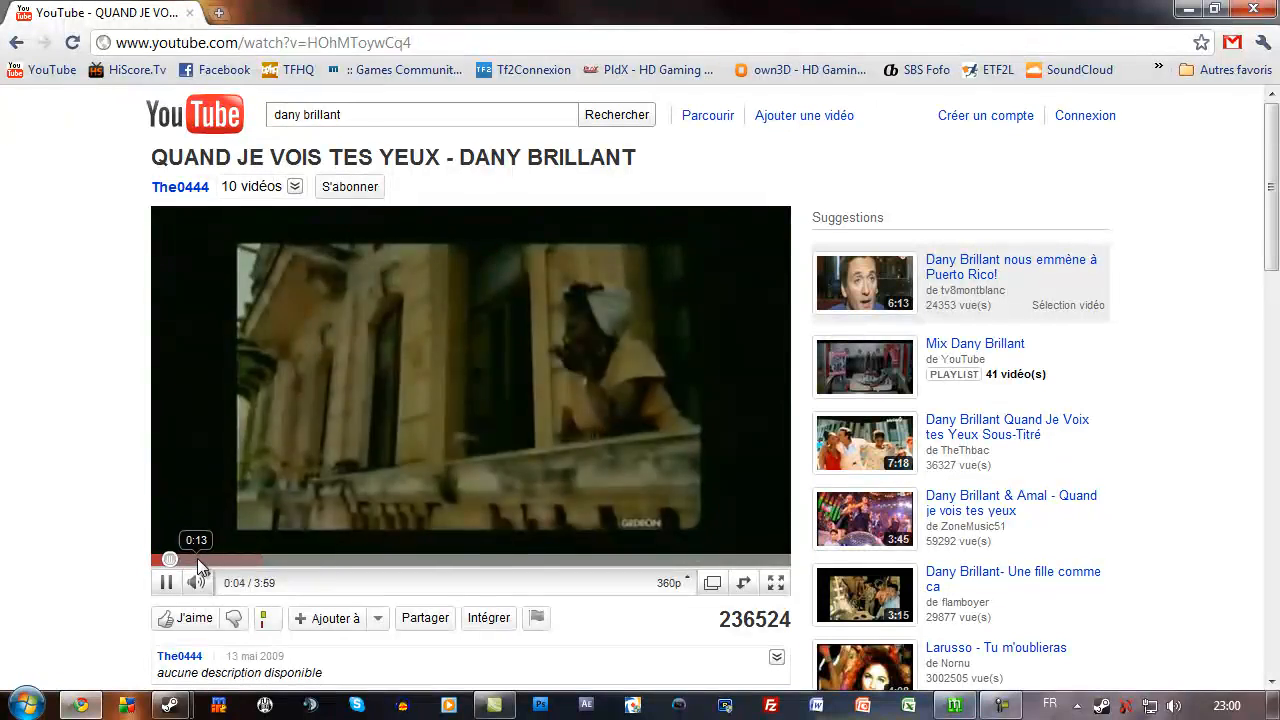
pyautogui.click(197, 560)
pyautogui.moveTo(204, 582)
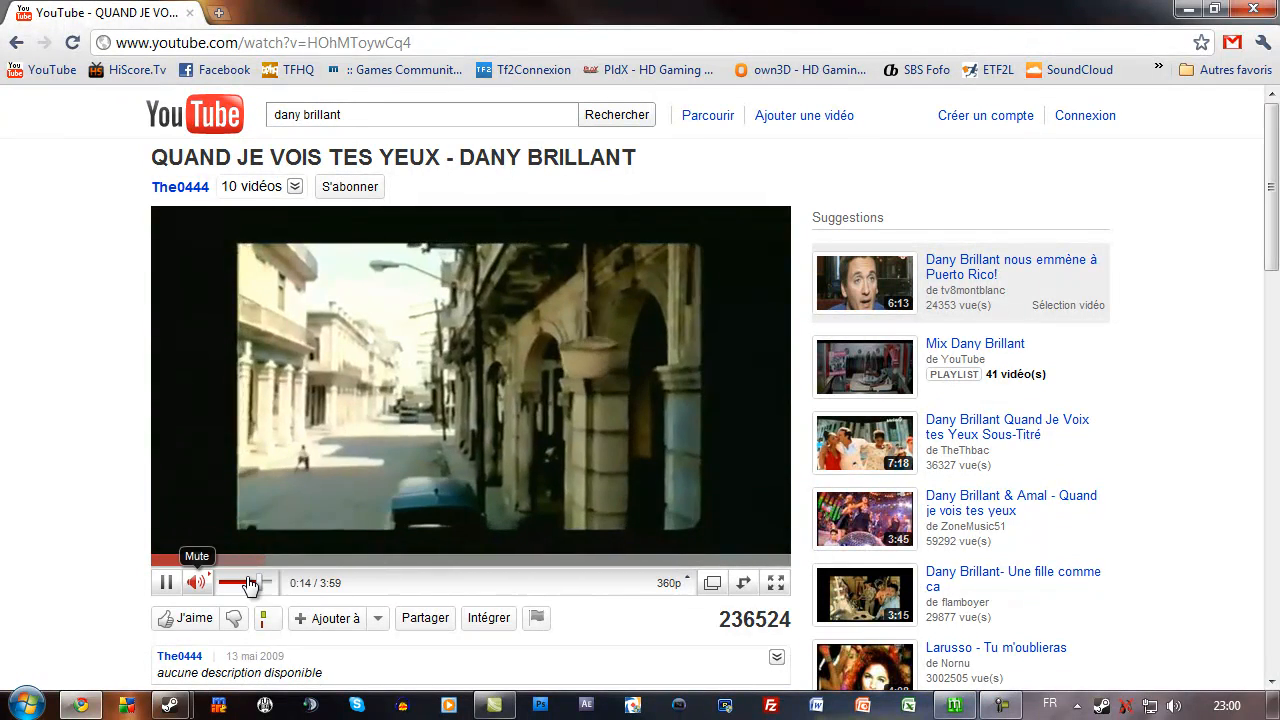
pyautogui.moveTo(251, 583); pyautogui.dragTo(264, 583)
pyautogui.click(240, 560)
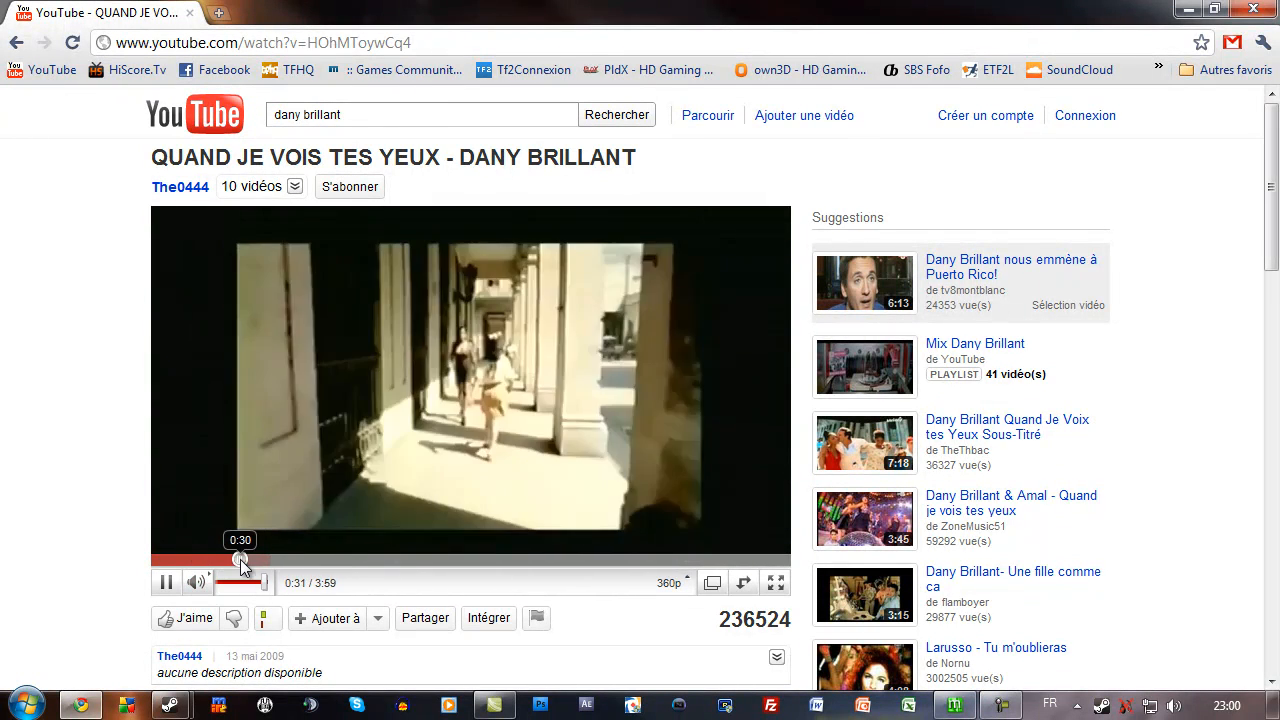